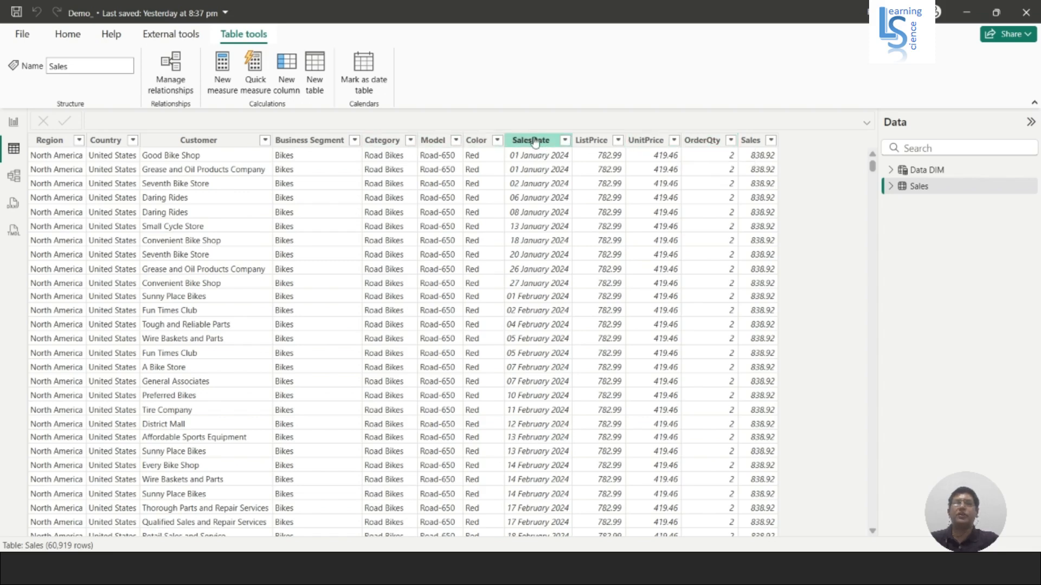
Step: Switch to the report view and create a new measure in the Sales table, enlarging the formula text
{"action": "left_click", "coordinate": [13, 124]}
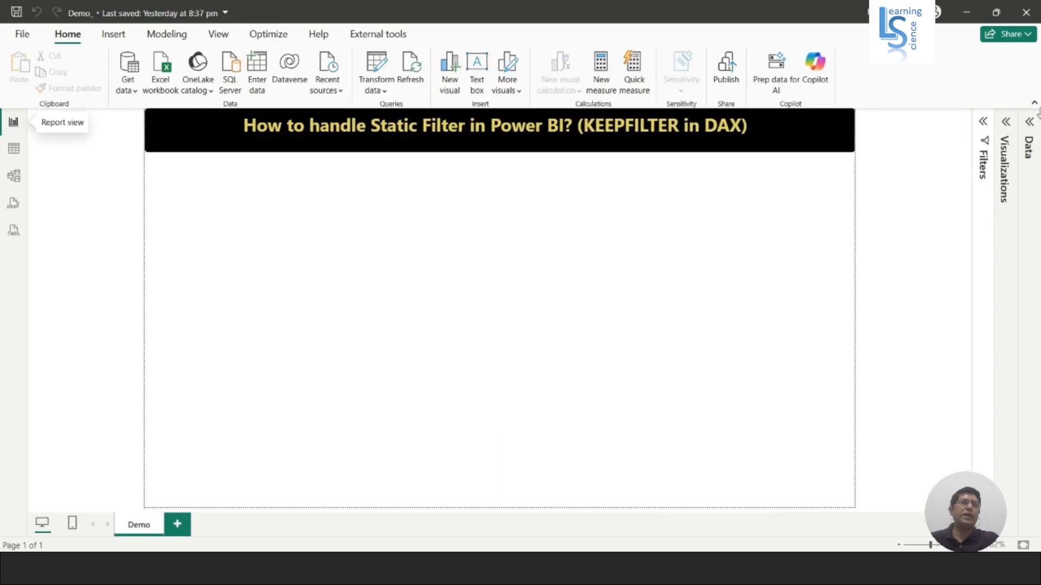
{"action": "left_click", "coordinate": [1029, 127]}
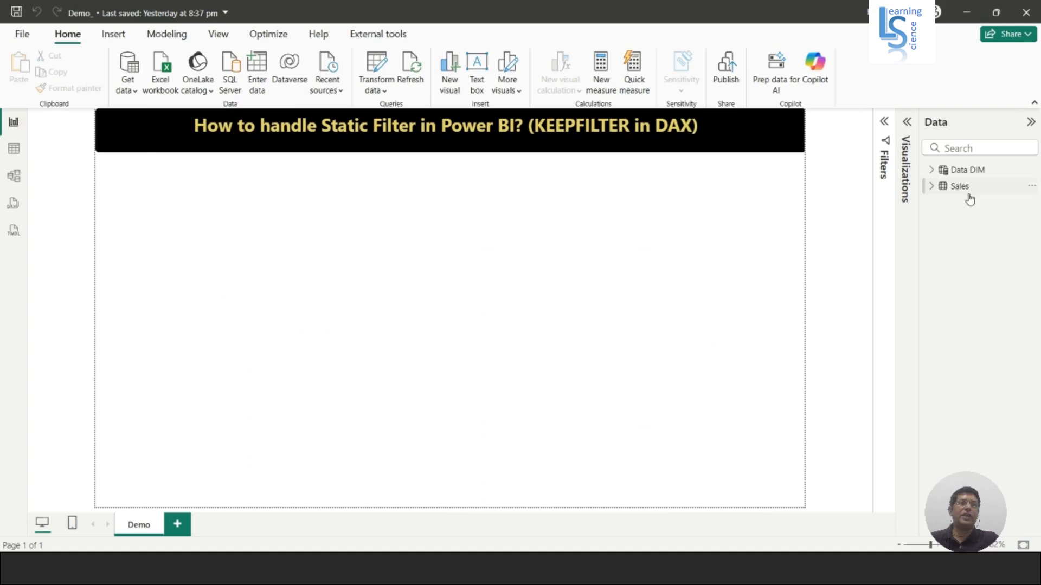
{"action": "left_click", "coordinate": [932, 189]}
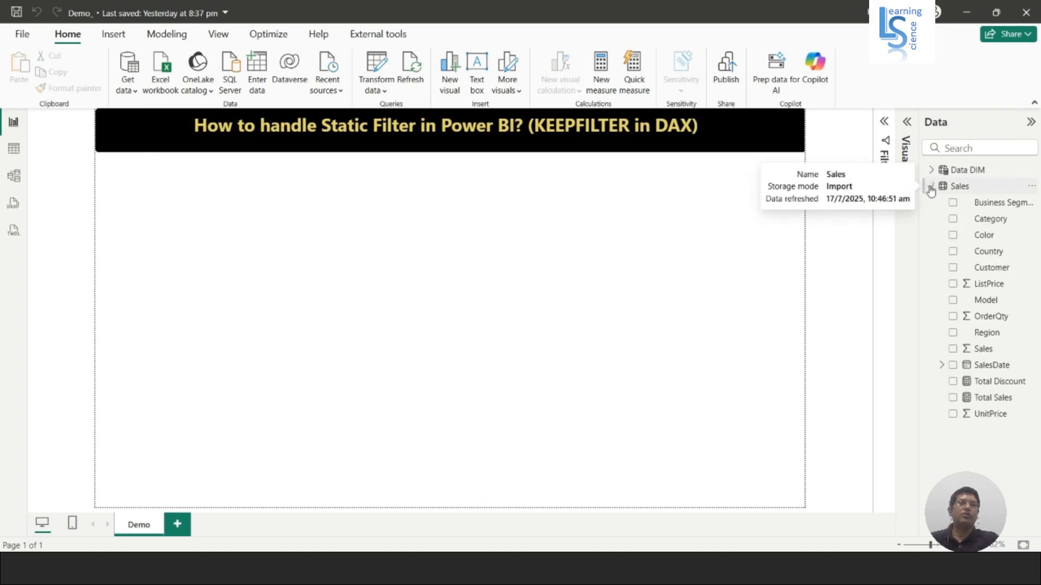
{"action": "right_click", "coordinate": [996, 265]}
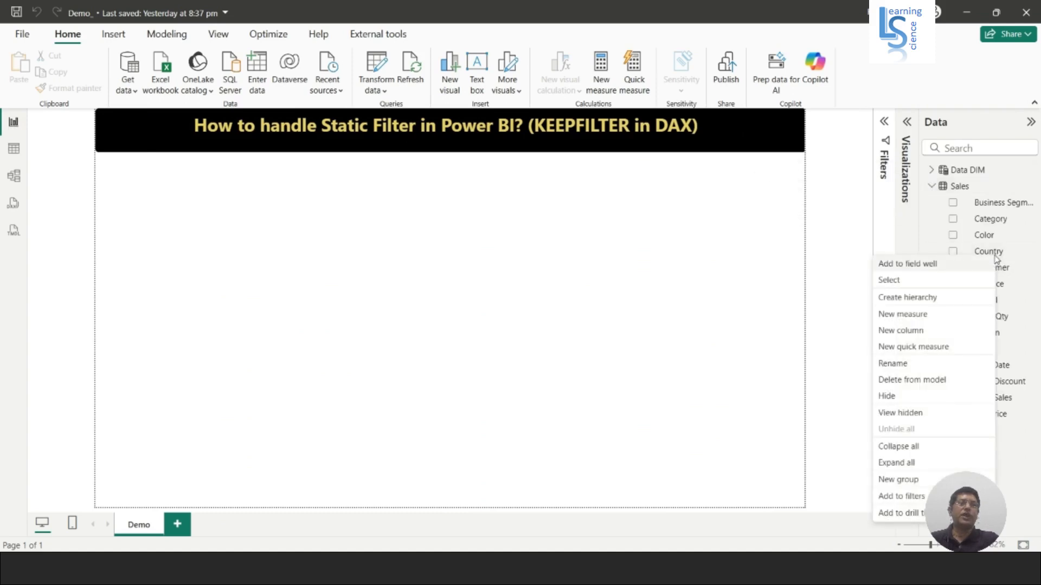
{"action": "left_click", "coordinate": [908, 314]}
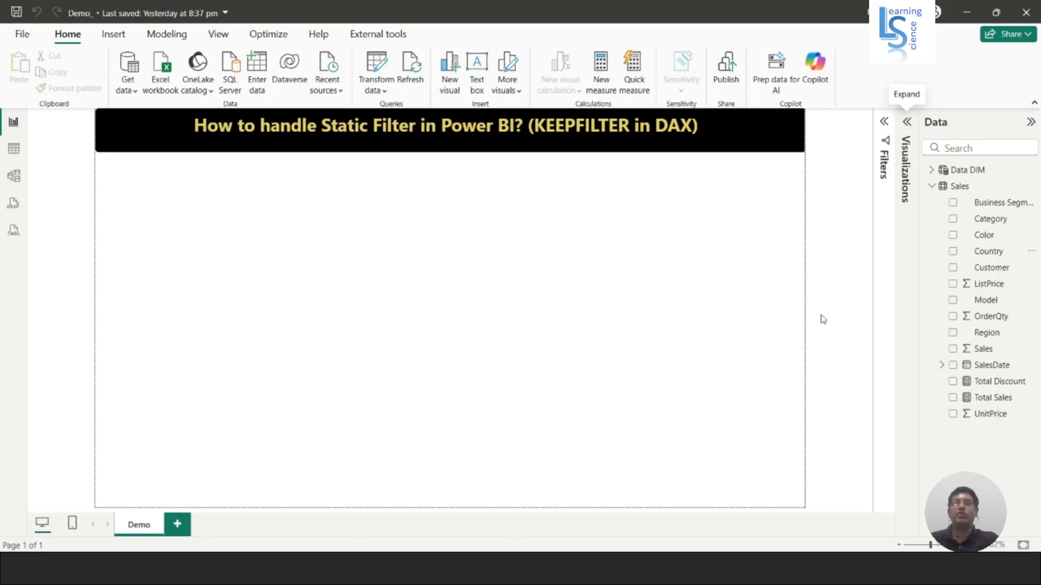
{"action": "left_click", "coordinate": [216, 115]}
{"action": "scroll", "coordinate": [216, 116], "scroll_direction": "up", "scroll_amount": 5}
{"action": "scroll", "coordinate": [216, 116], "scroll_direction": "up", "scroll_amount": 3}
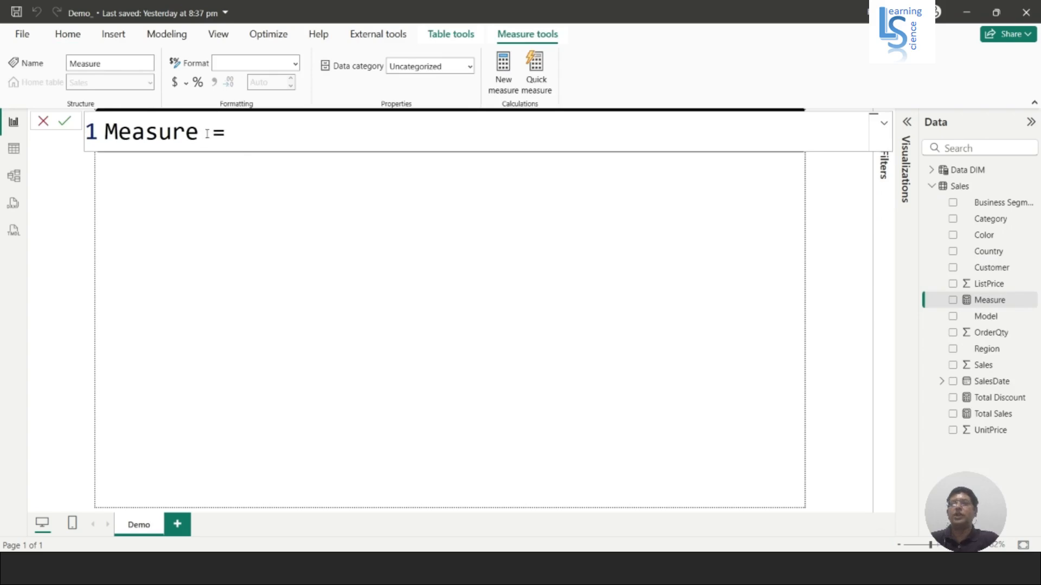
Step: Replace the new measure's default name with Total Order Qty
{"action": "left_click_drag", "start_coordinate": [212, 136], "coordinate": [104, 136]}
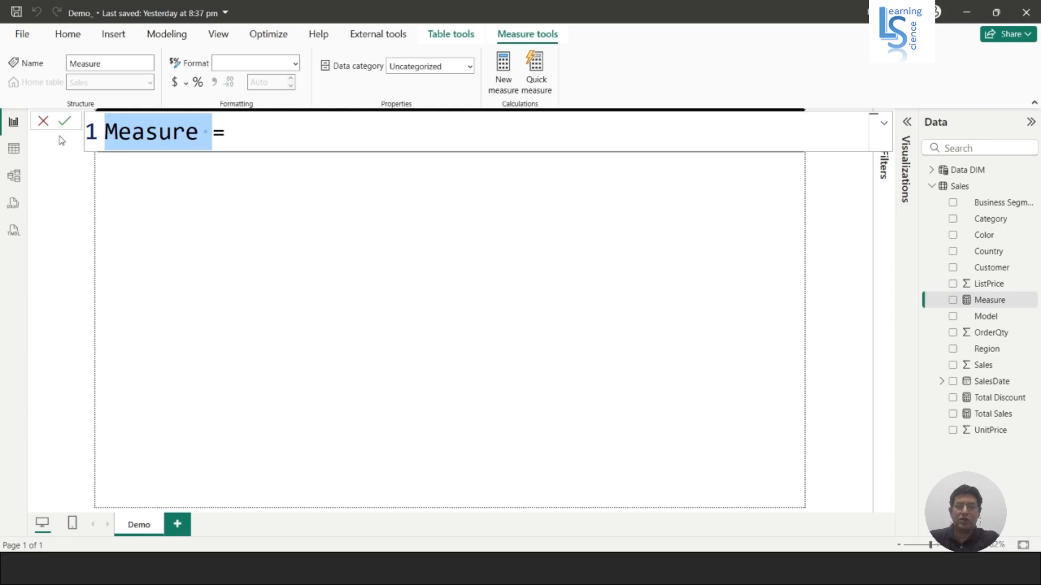
{"action": "type", "text": "Tota"}
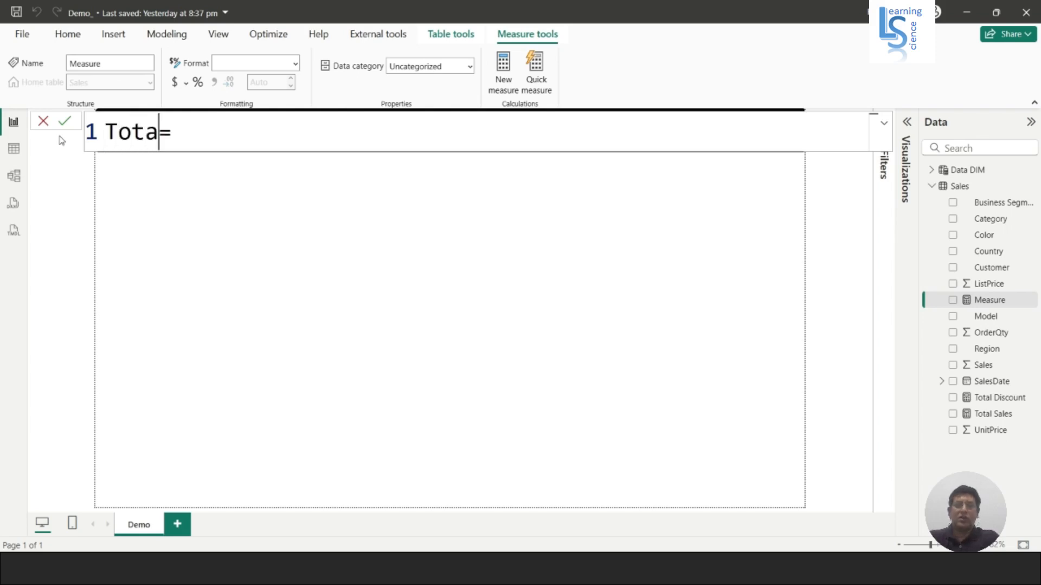
{"action": "type", "text": "l "}
{"action": "type", "text": "Order "}
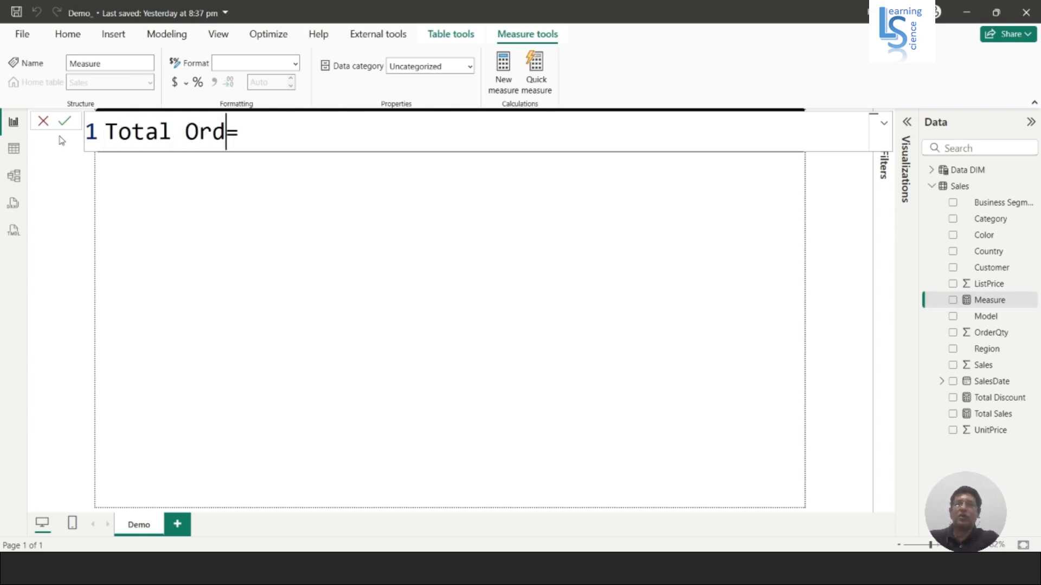
{"action": "type", "text": "Qty"}
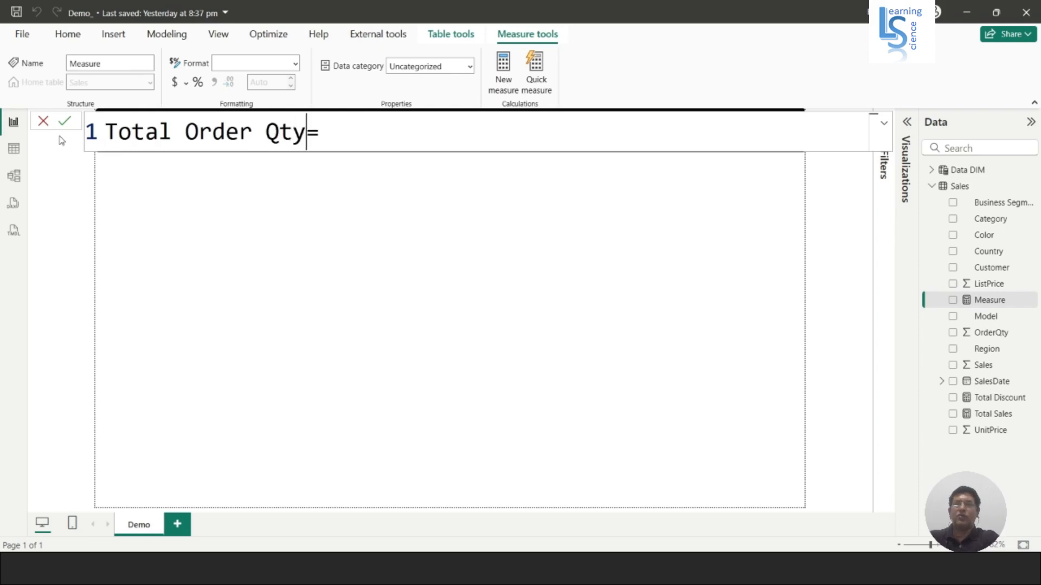
Step: Define the Total Order Qty measure as SUM(Sales[OrderQty]) and commit it
{"action": "key", "text": "Right"}
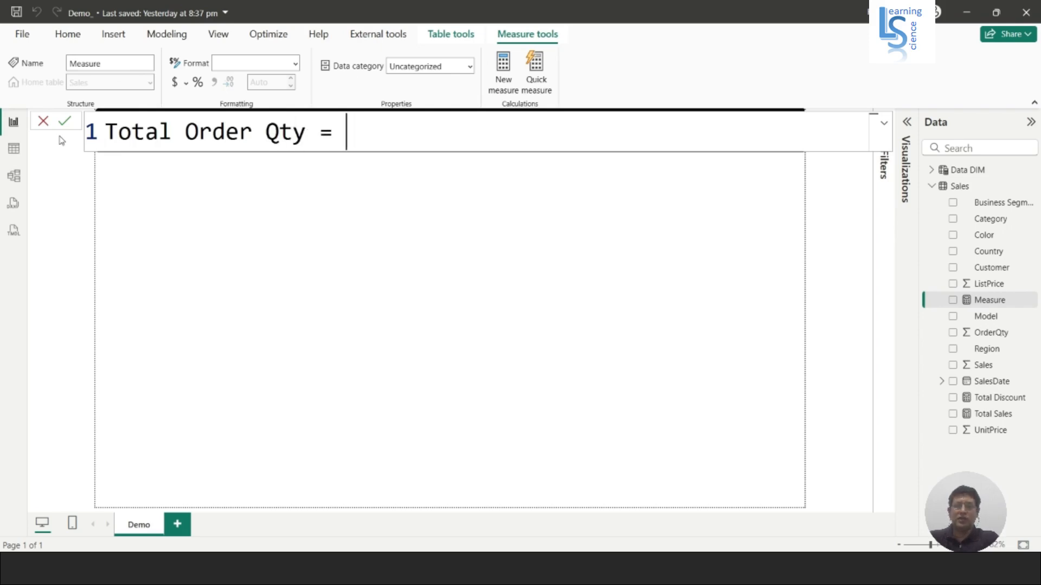
{"action": "type", "text": "SUn"}
{"action": "key", "text": "BackSpace"}
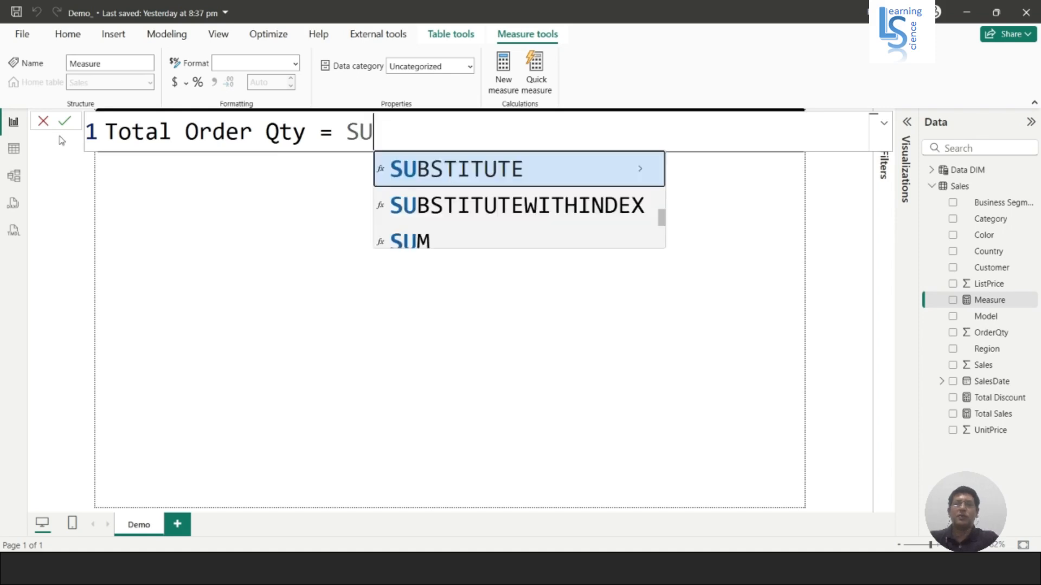
{"action": "type", "text": "M("}
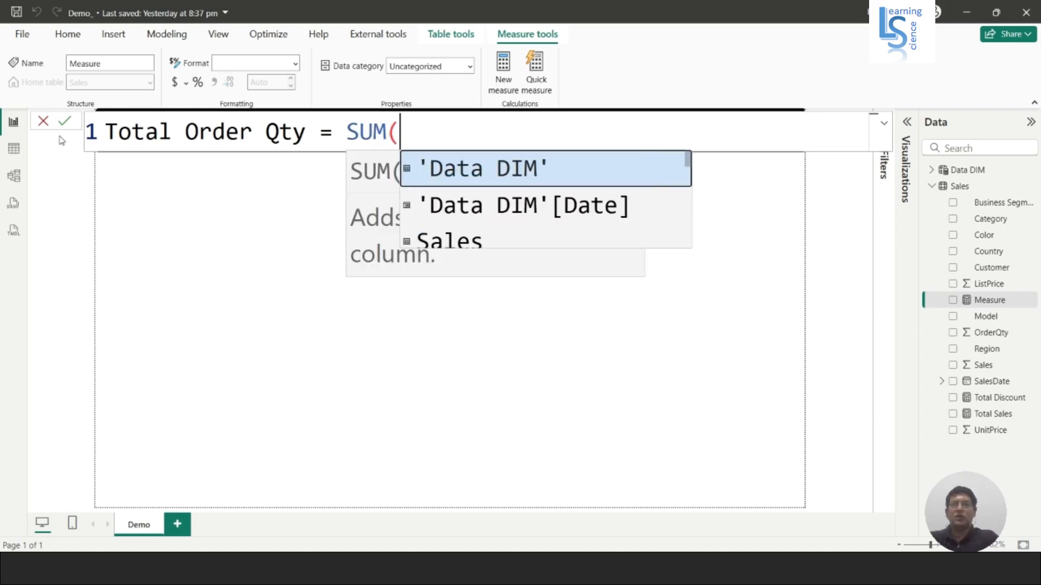
{"action": "type", "text": "sales"}
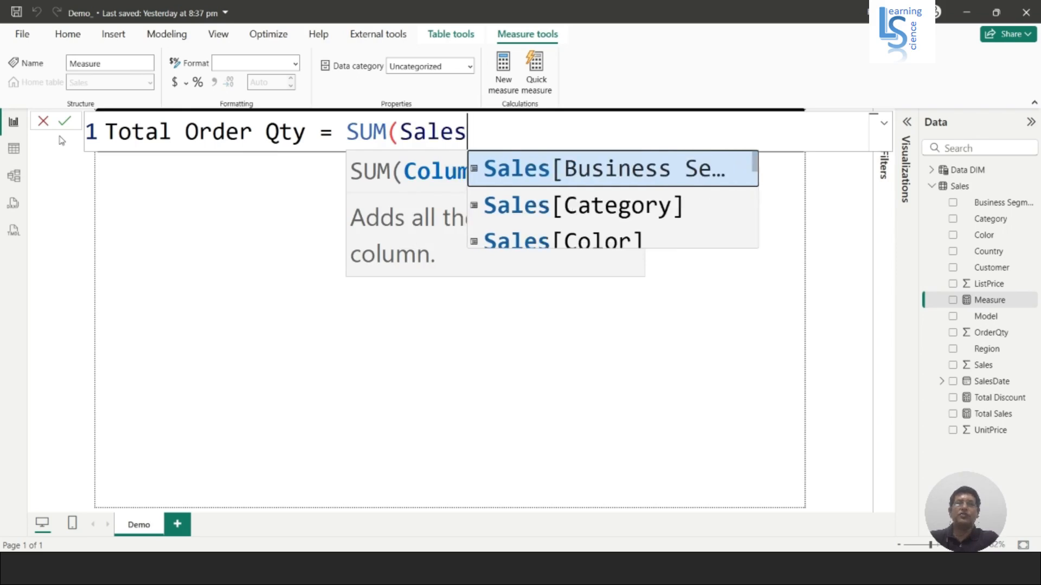
{"action": "type", "text": "[o"}
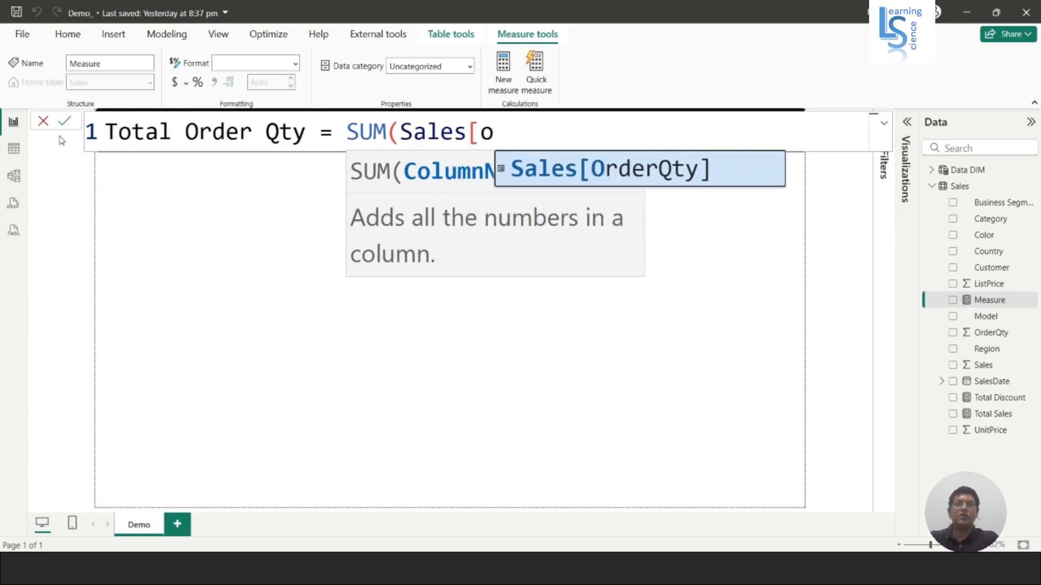
{"action": "key", "text": "Tab"}
{"action": "type", "text": ")"}
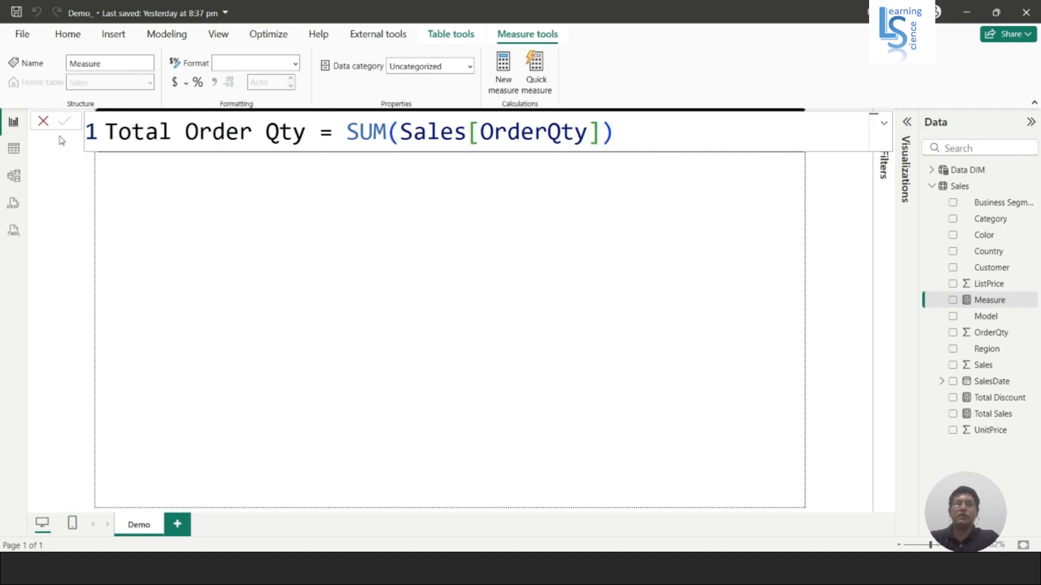
{"action": "key", "text": "Return"}
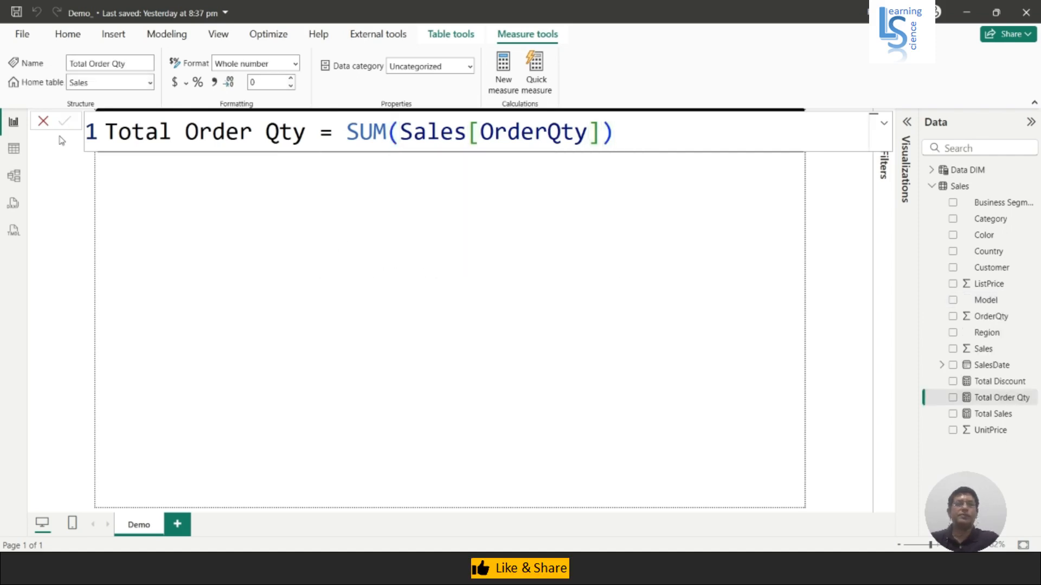
{"action": "left_click", "coordinate": [685, 138]}
{"action": "key", "text": "Escape"}
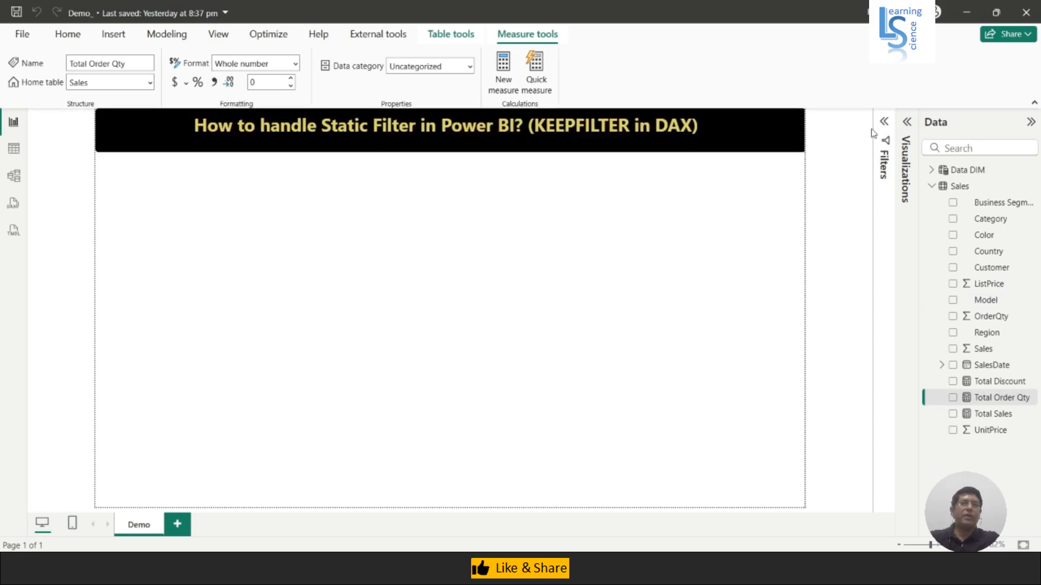
Step: Add a matrix visual to the Demo page and extend its height downward and up to just below the title banner
{"action": "left_click", "coordinate": [907, 123]}
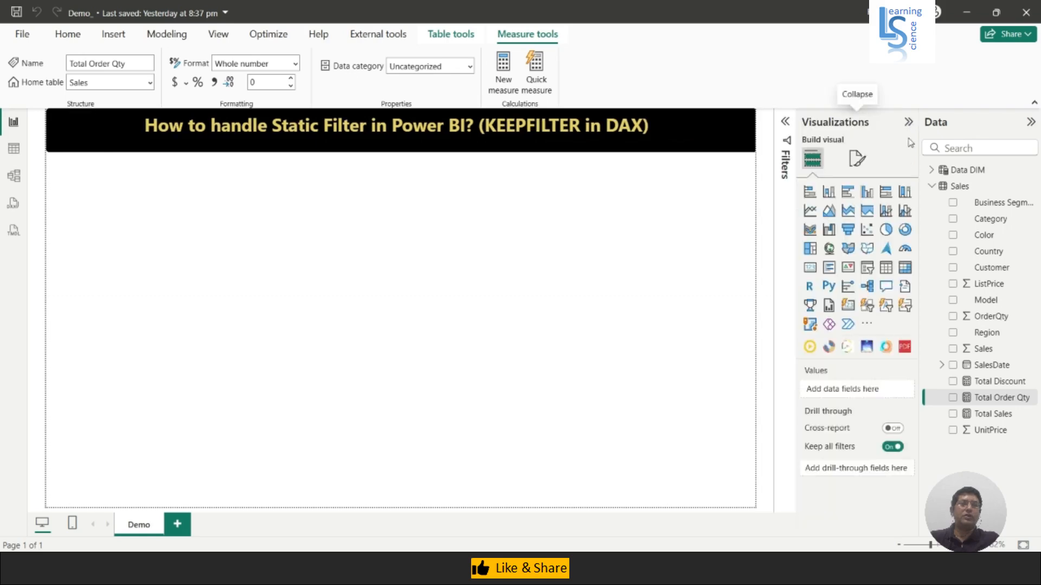
{"action": "left_click", "coordinate": [905, 269]}
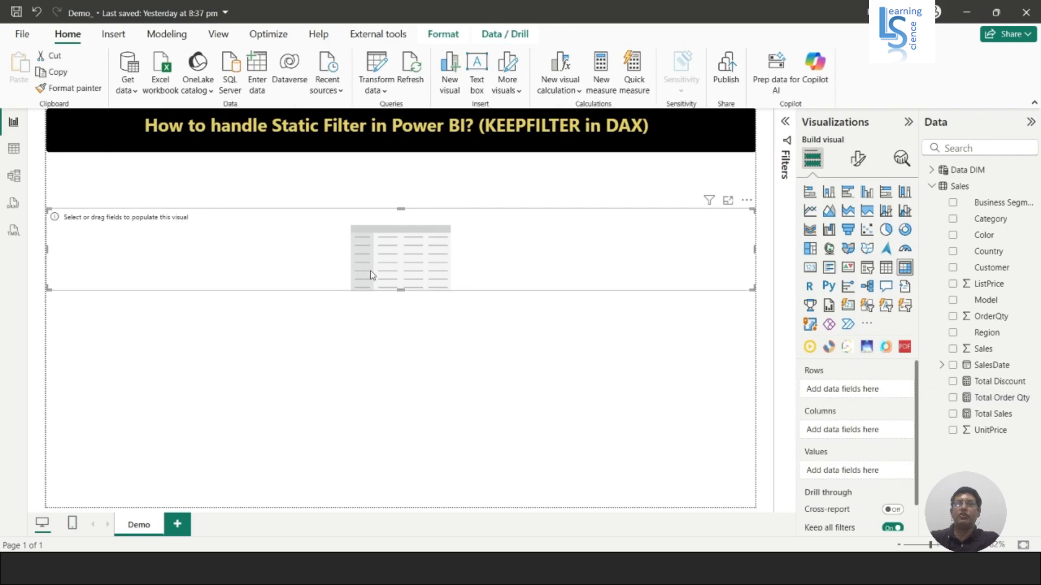
{"action": "left_click_drag", "start_coordinate": [398, 289], "coordinate": [397, 383]}
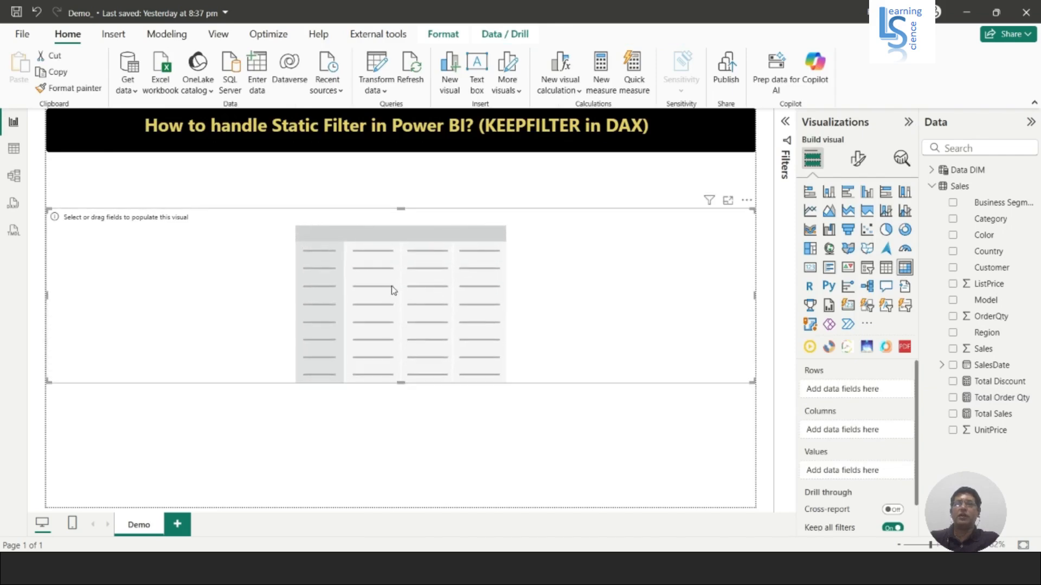
{"action": "left_click_drag", "start_coordinate": [400, 208], "coordinate": [400, 166]}
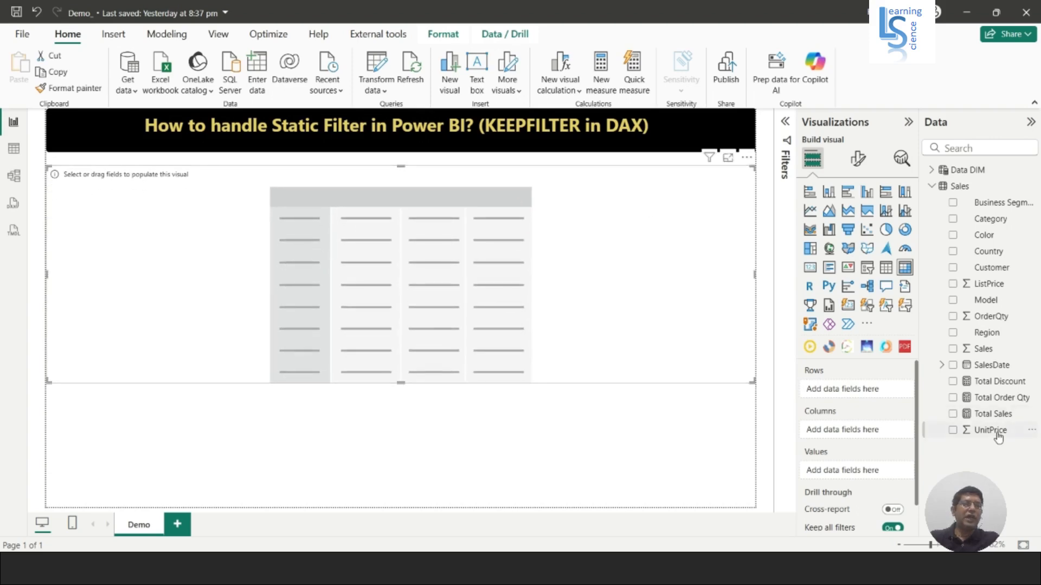
Step: Add SalesDate to the matrix rows, keeping only the Year and Month levels by removing Day and Quarter
{"action": "left_click_drag", "start_coordinate": [996, 364], "coordinate": [850, 391]}
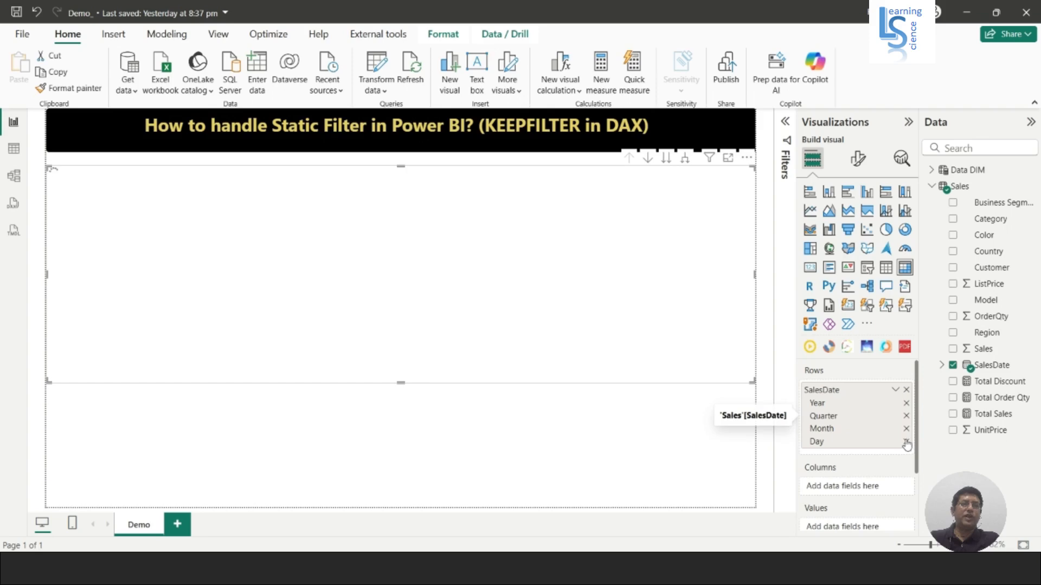
{"action": "left_click", "coordinate": [906, 441]}
{"action": "left_click", "coordinate": [906, 417]}
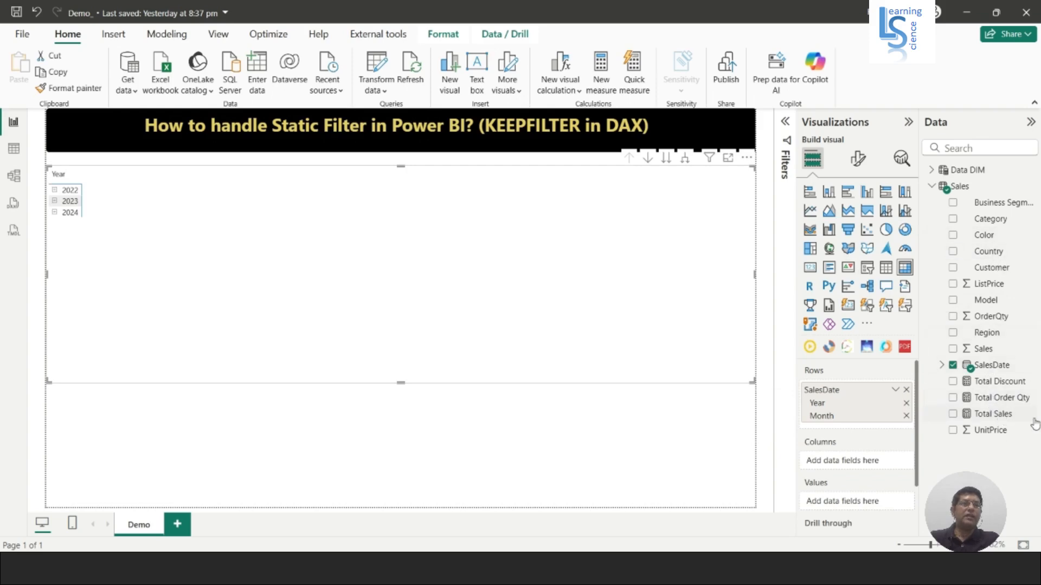
Step: Add Total Order Qty to the matrix values and Region below Month in the rows, expanding the hierarchy down to the region level
{"action": "left_click_drag", "start_coordinate": [994, 400], "coordinate": [862, 503]}
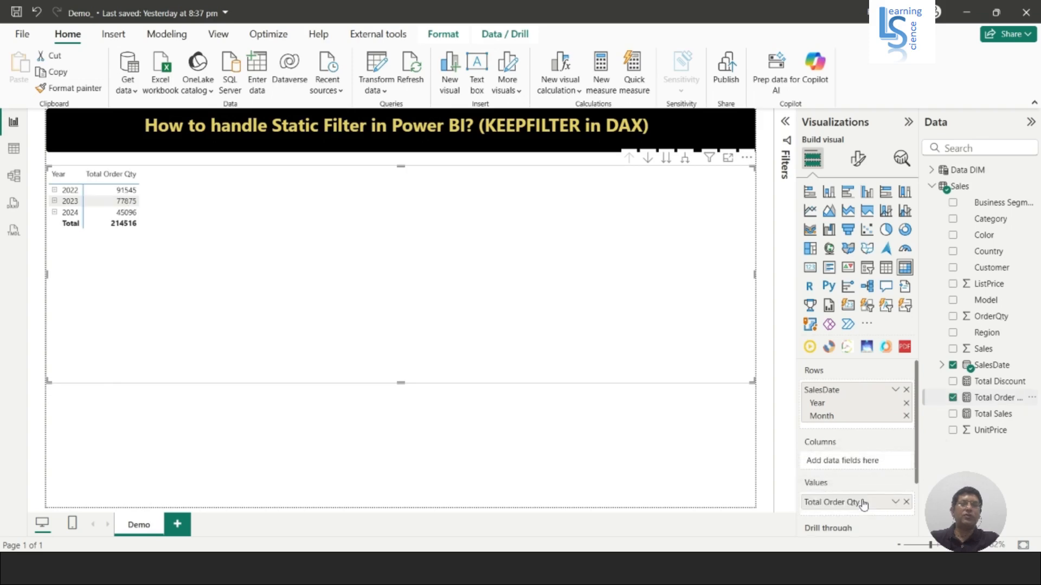
{"action": "left_click", "coordinate": [684, 158]}
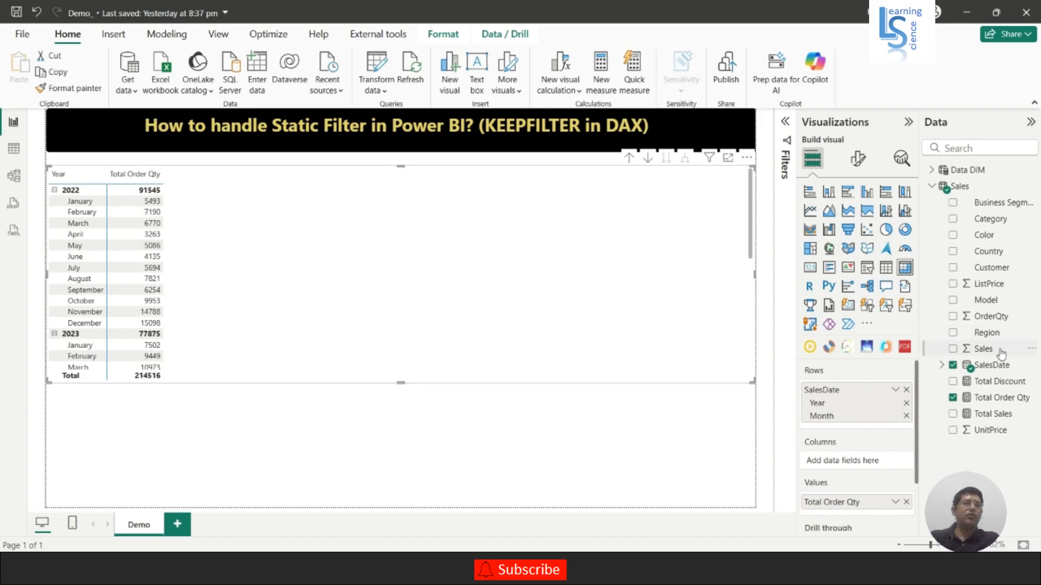
{"action": "left_click_drag", "start_coordinate": [990, 341], "coordinate": [862, 429]}
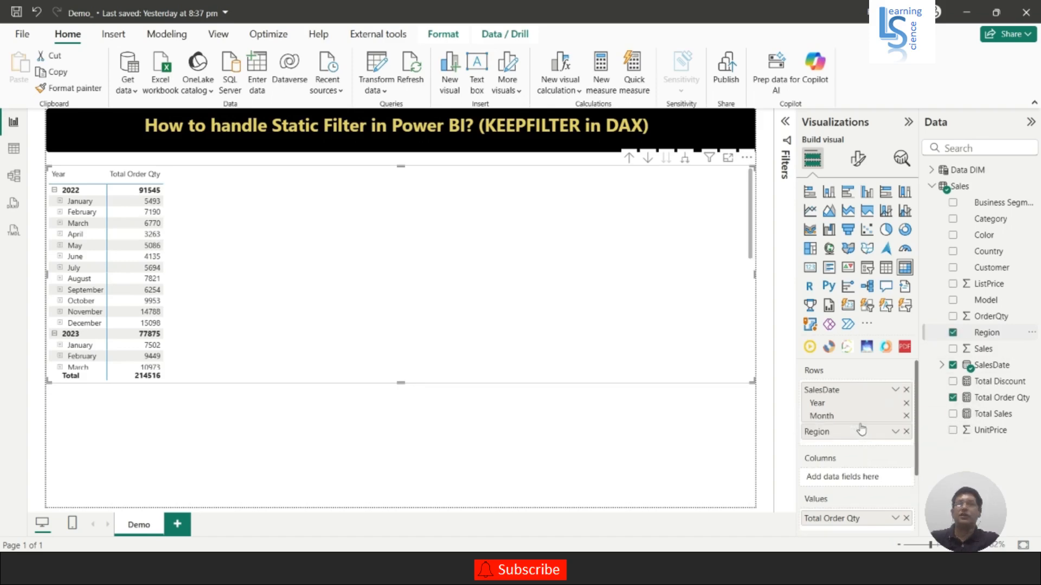
{"action": "left_click", "coordinate": [685, 159]}
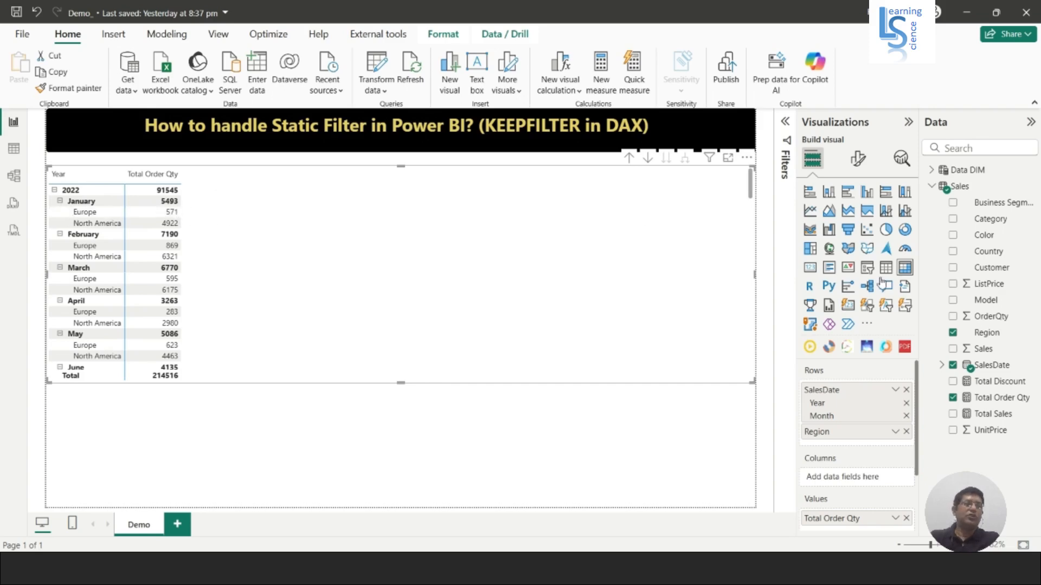
Step: Create a new measure in the Sales table and replace its default name with EUROPE
{"action": "right_click", "coordinate": [1002, 321]}
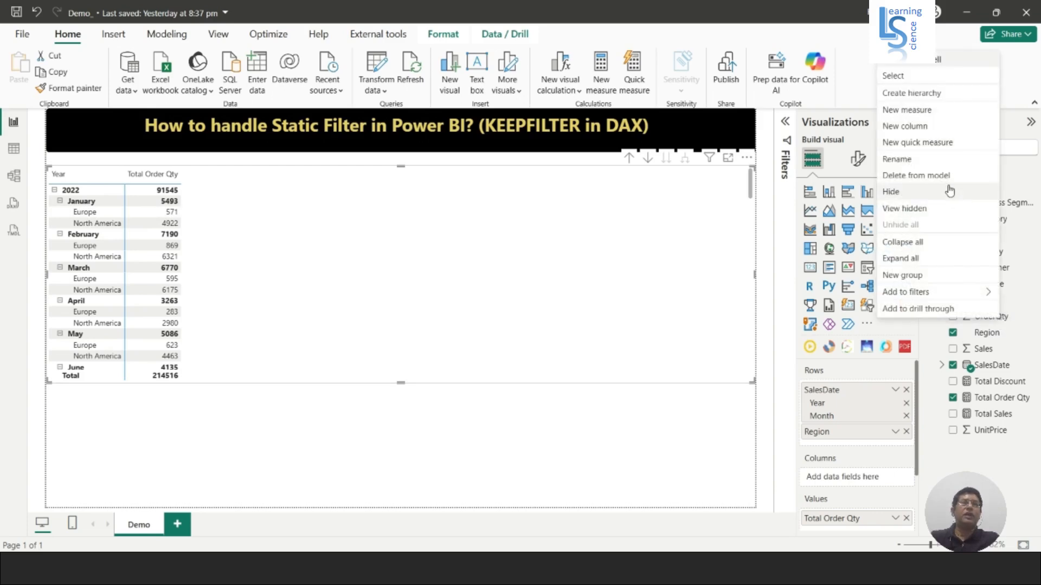
{"action": "left_click", "coordinate": [928, 111]}
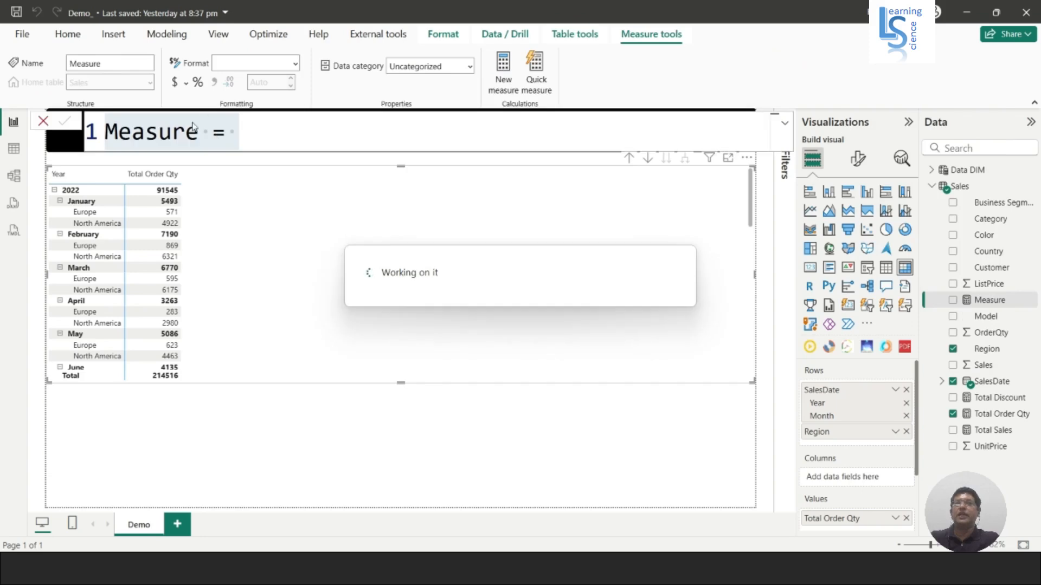
{"action": "left_click", "coordinate": [199, 122]}
{"action": "left_click_drag", "start_coordinate": [199, 131], "coordinate": [72, 128]}
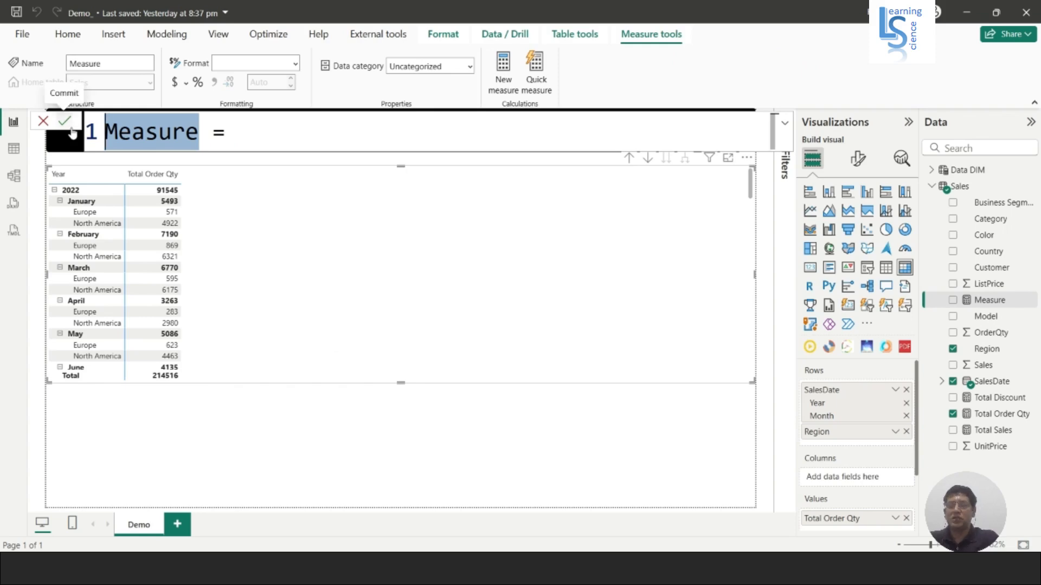
{"action": "type", "text": "EU"}
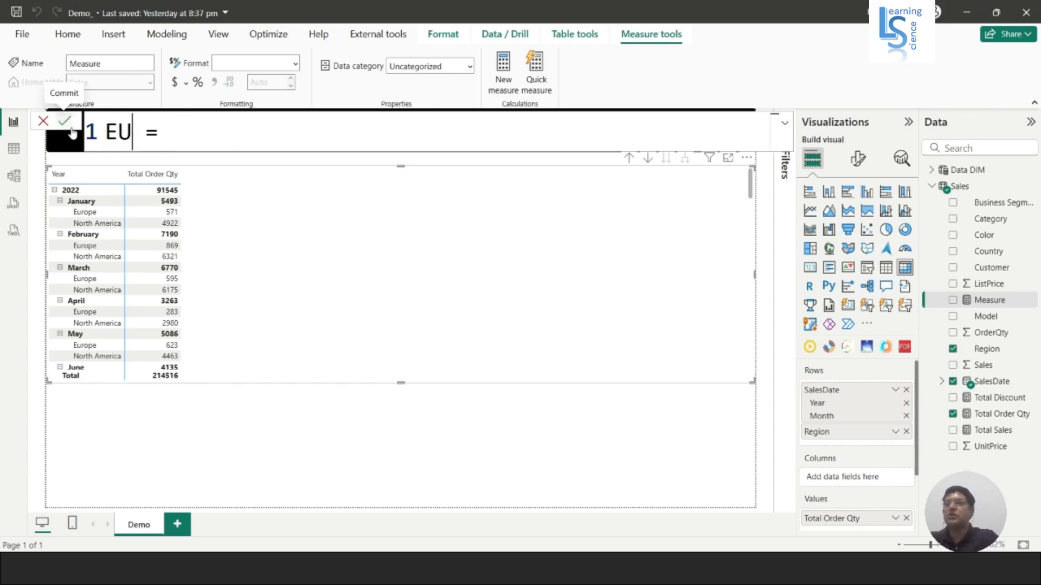
{"action": "type", "text": "RO"}
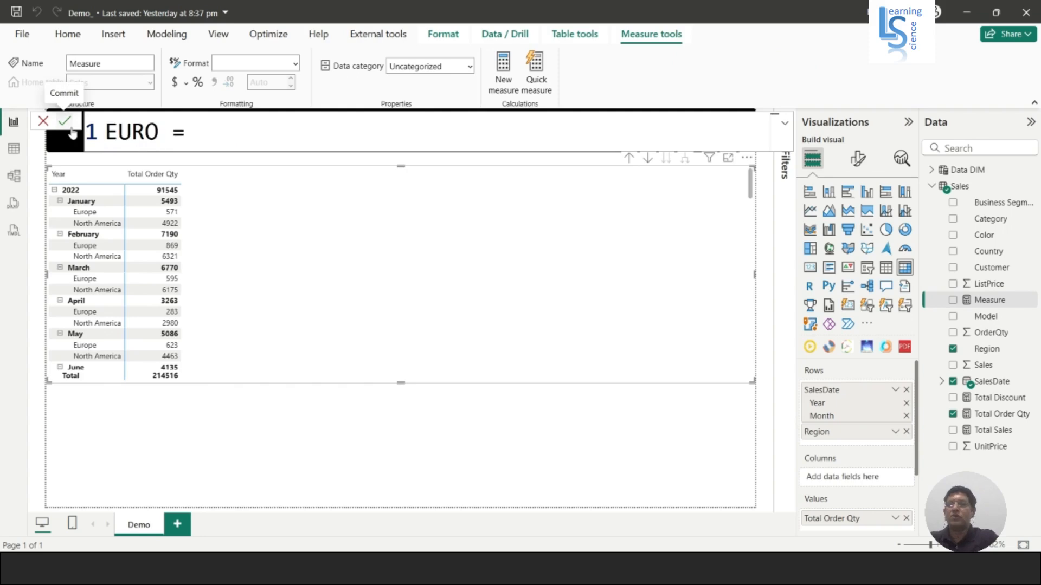
{"action": "type", "text": "PE"}
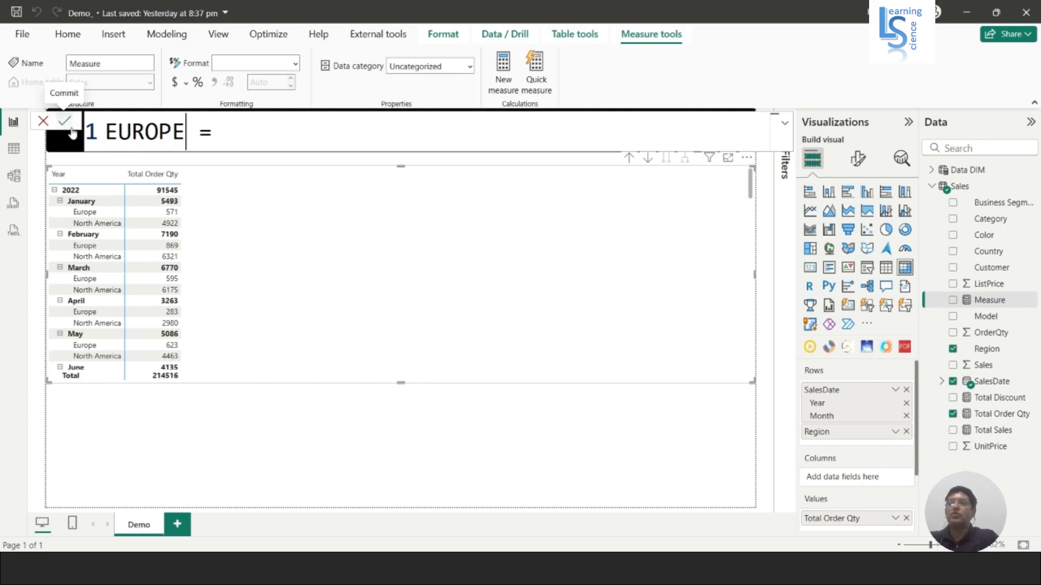
Step: Change the measure name to mixed case and extend it to Europe Order Qty
{"action": "key", "text": "Left"}
{"action": "key", "text": "Left"}
{"action": "key", "text": "Left"}
{"action": "key", "text": "Left"}
{"action": "key", "text": "Left"}
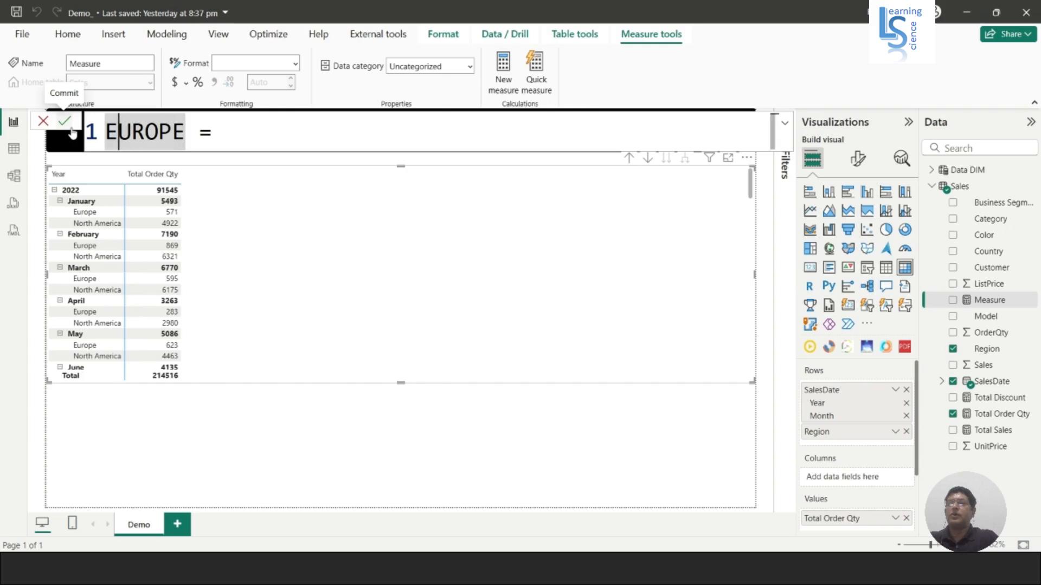
{"action": "key", "text": "shift+Right"}
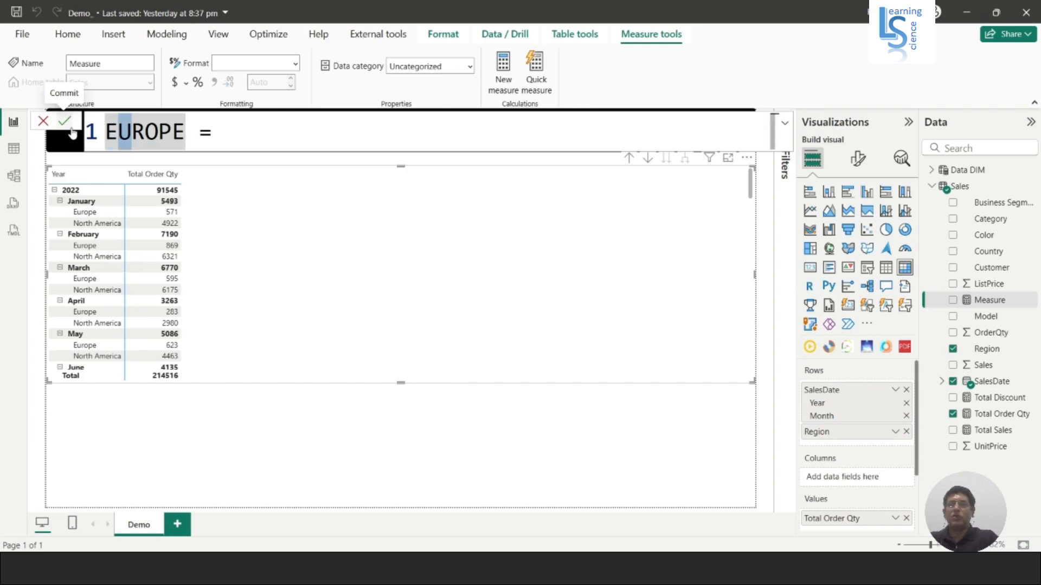
{"action": "key", "text": "shift+Right"}
{"action": "key", "text": "shift+Right"}
{"action": "key", "text": "shift+Right"}
{"action": "key", "text": "shift+Right"}
{"action": "type", "text": "urope Order"}
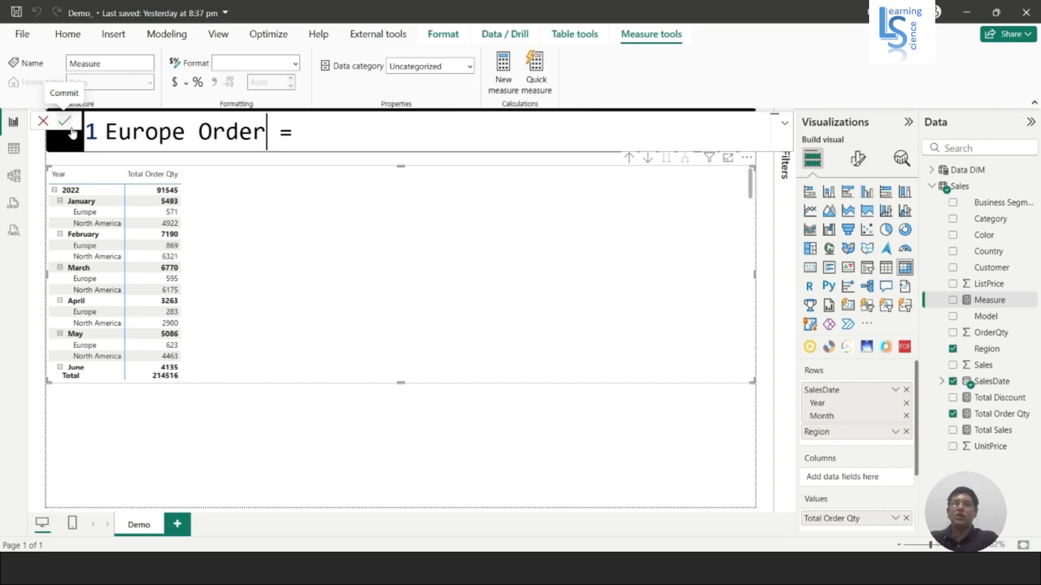
{"action": "type", "text": " Qty"}
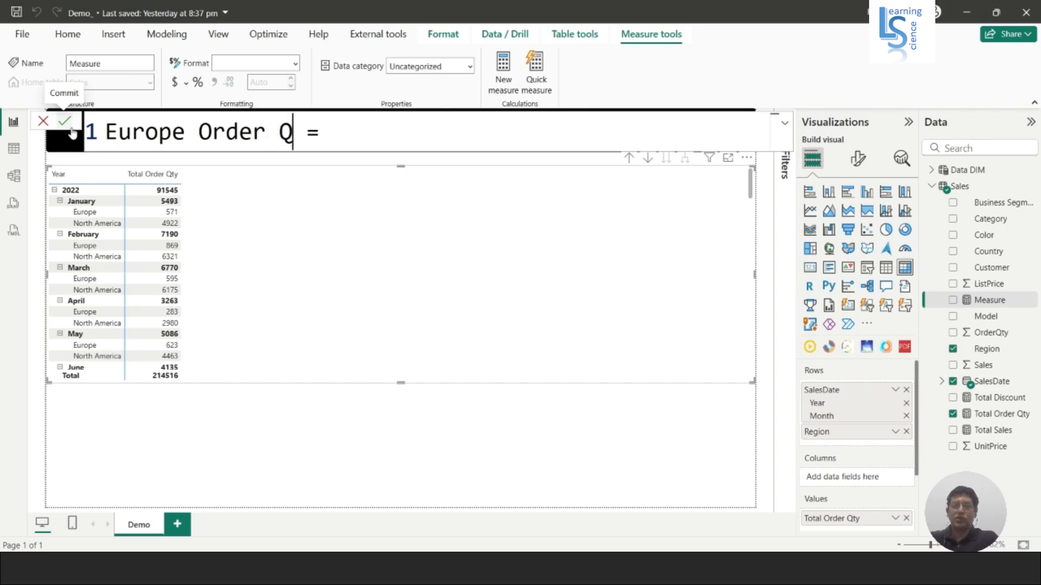
Step: Retype the space between Europe and Order in the measure name
{"action": "key", "text": "Left"}
{"action": "key", "text": "Left"}
{"action": "key", "text": "Left"}
{"action": "key", "text": "Left"}
{"action": "key", "text": "Left"}
{"action": "key", "text": "Left"}
{"action": "key", "text": "Left"}
{"action": "key", "text": "Left"}
{"action": "key", "text": "Left"}
{"action": "key", "text": "Left"}
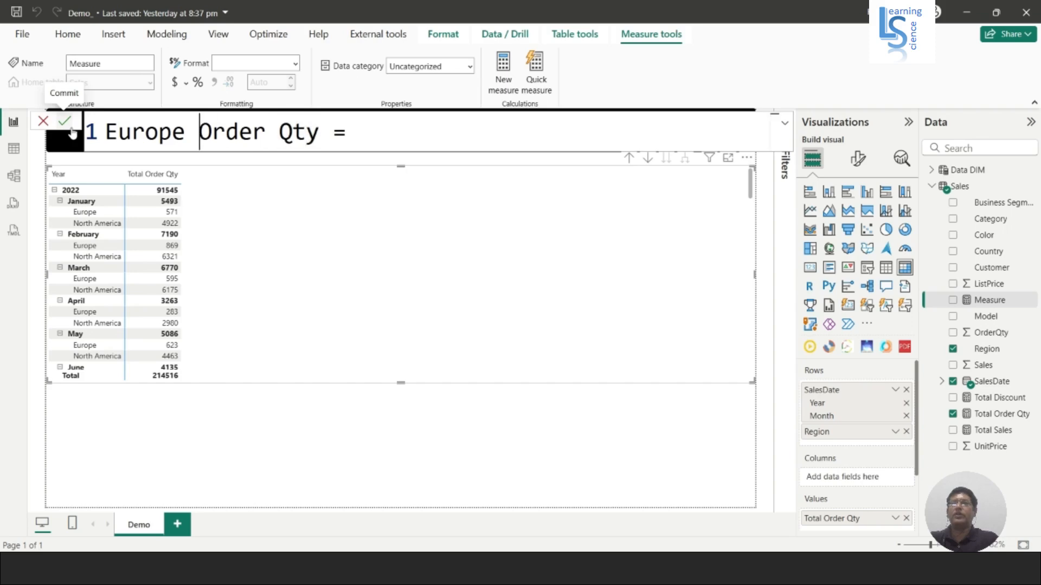
{"action": "key", "text": "Right"}
{"action": "key", "text": "BackSpace"}
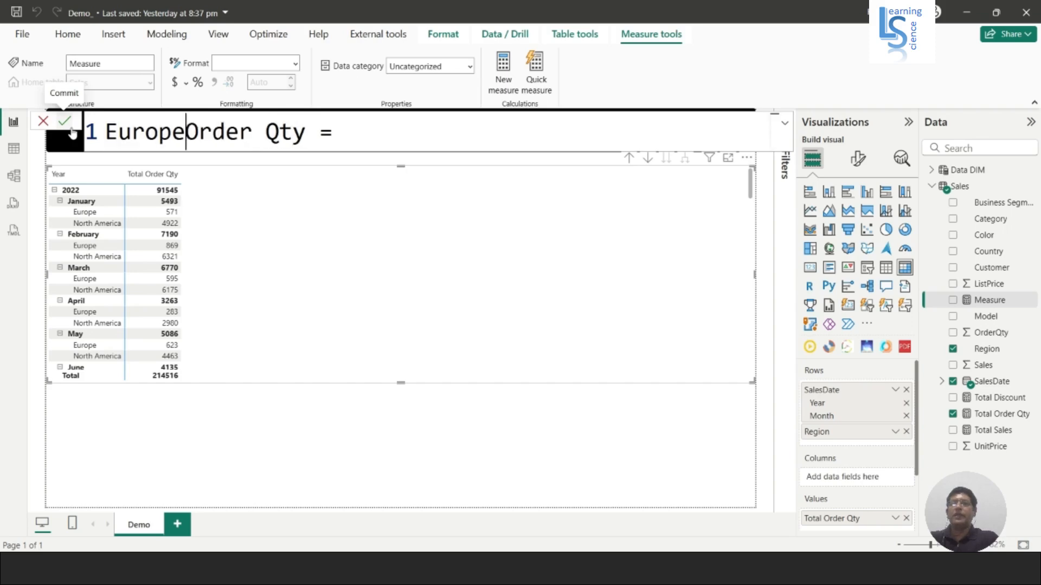
Step: Start the Europe Order Qty formula on a second line with CALCULATE and [Total Order Qty] as its expression
{"action": "key", "text": "Right"}
{"action": "key", "text": "Right"}
{"action": "key", "text": "Right"}
{"action": "key", "text": "Right"}
{"action": "key", "text": "Right"}
{"action": "key", "text": "Right"}
{"action": "key", "text": "Right"}
{"action": "key", "text": "Right"}
{"action": "key", "text": "Right"}
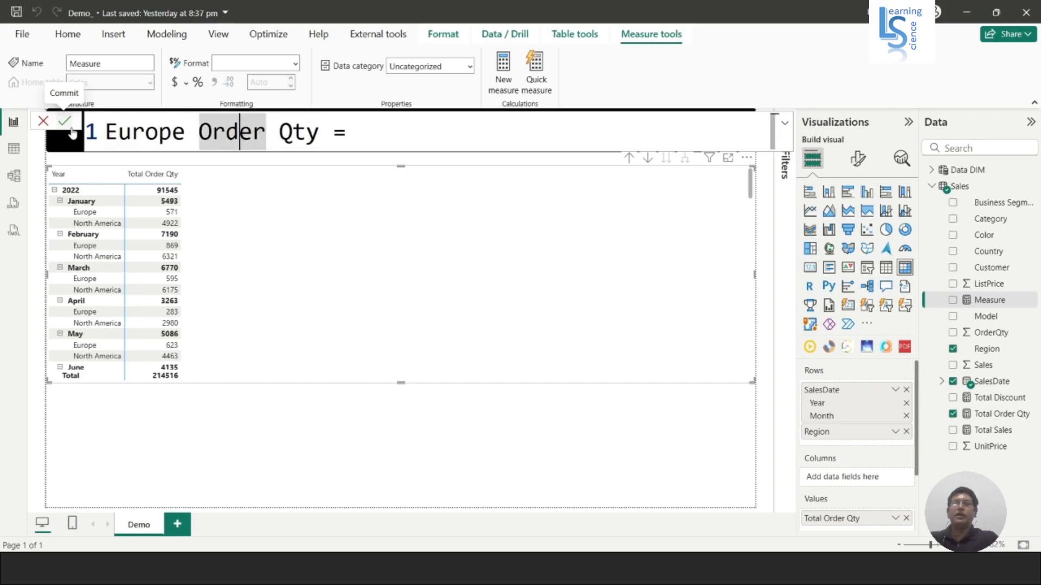
{"action": "key", "text": "Right"}
{"action": "key", "text": "Right"}
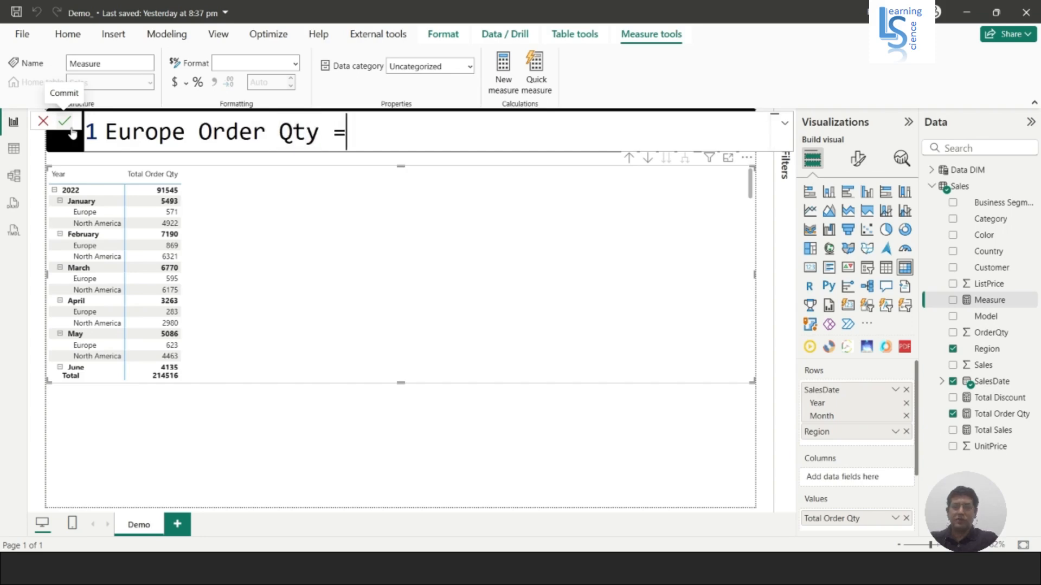
{"action": "key", "text": "shift+Return"}
{"action": "type", "text": "Cal"}
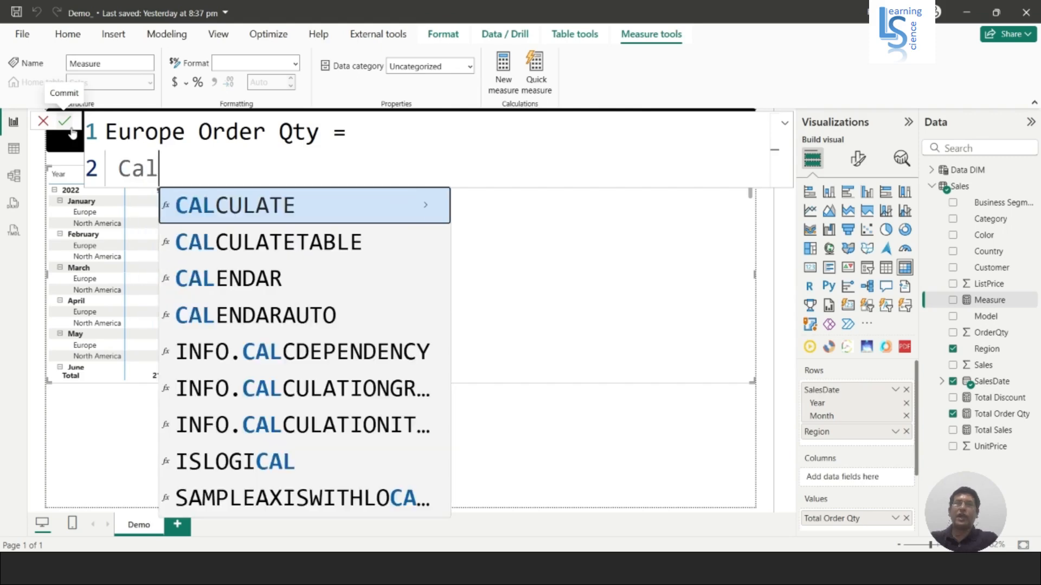
{"action": "key", "text": "Tab"}
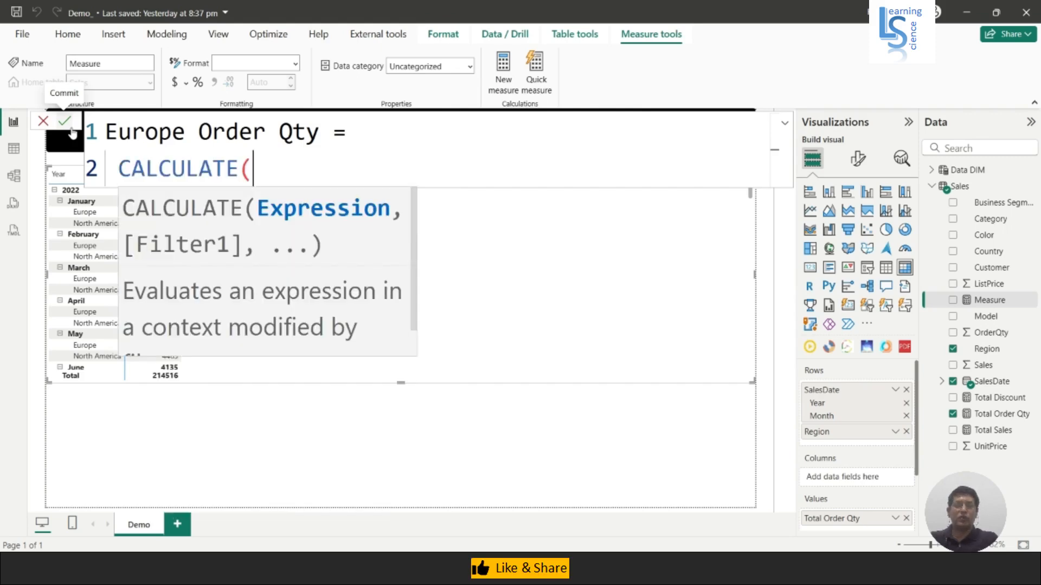
{"action": "type", "text": "["}
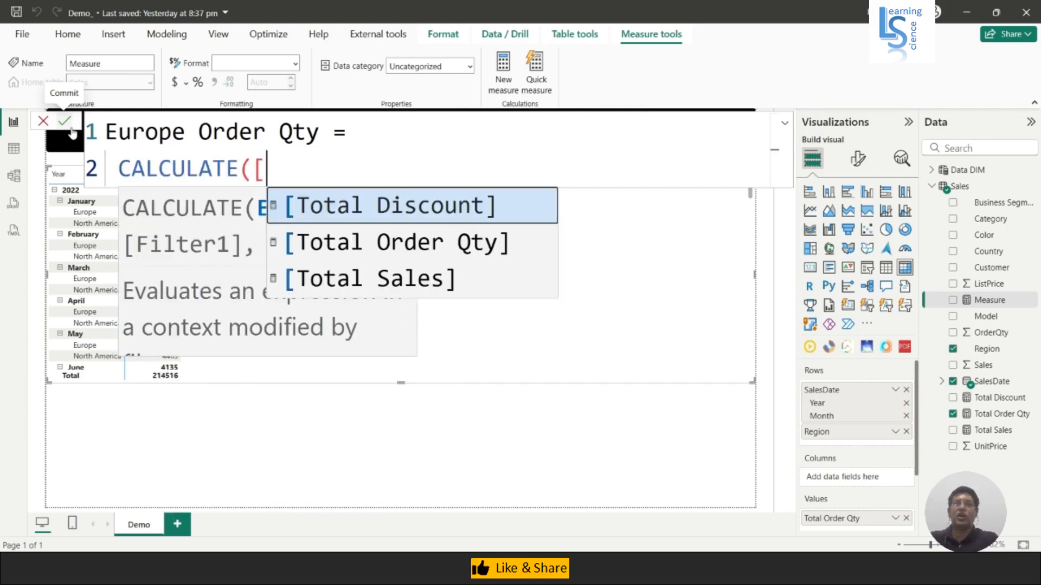
{"action": "key", "text": "Down"}
{"action": "key", "text": "Tab"}
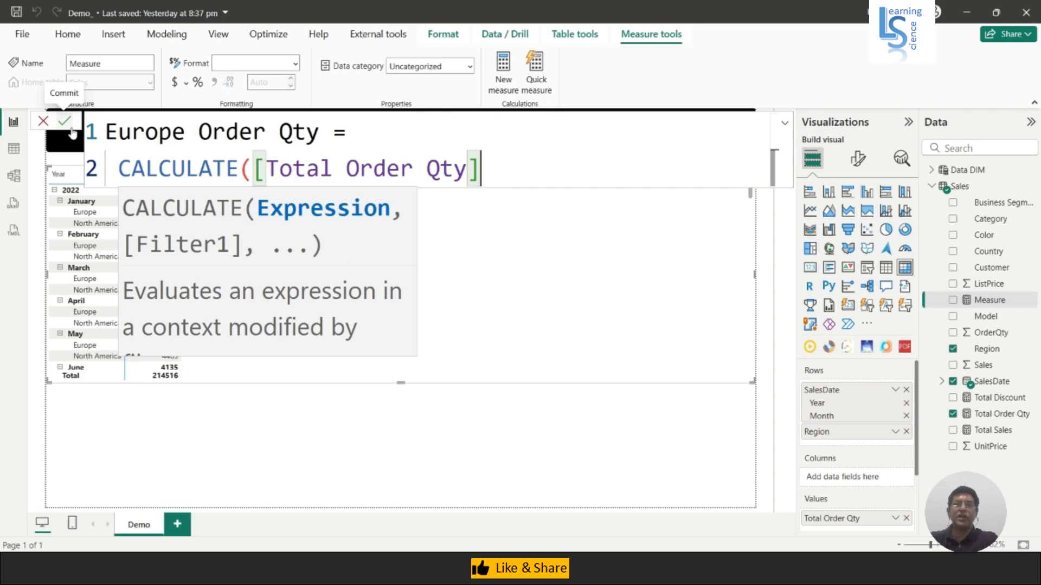
Step: Add the filter Sales[Region] = "Europe" to the CALCULATE expression, close the parenthesis and commit the measure
{"action": "type", "text": ","}
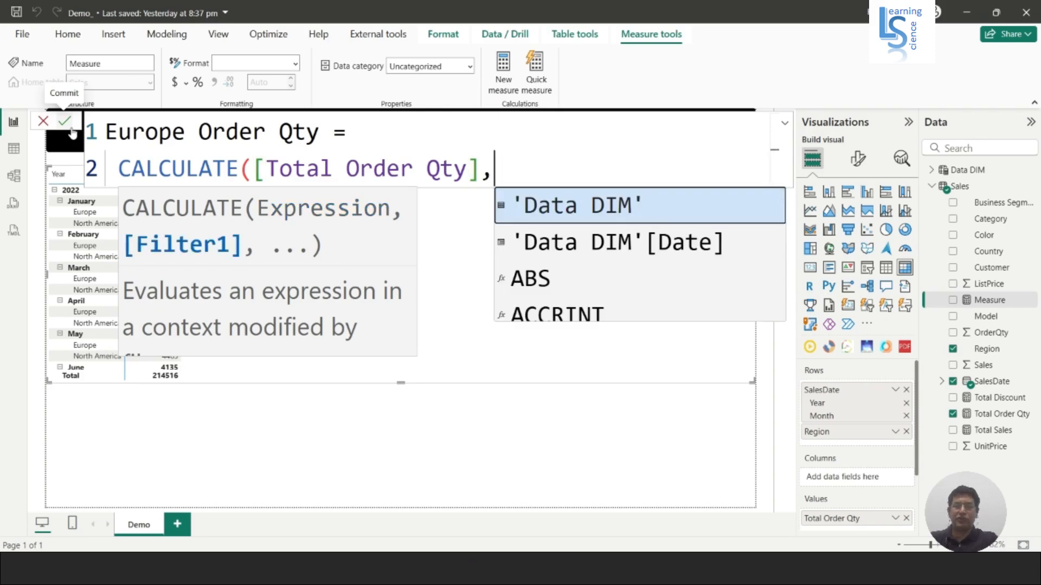
{"action": "type", "text": "sale"}
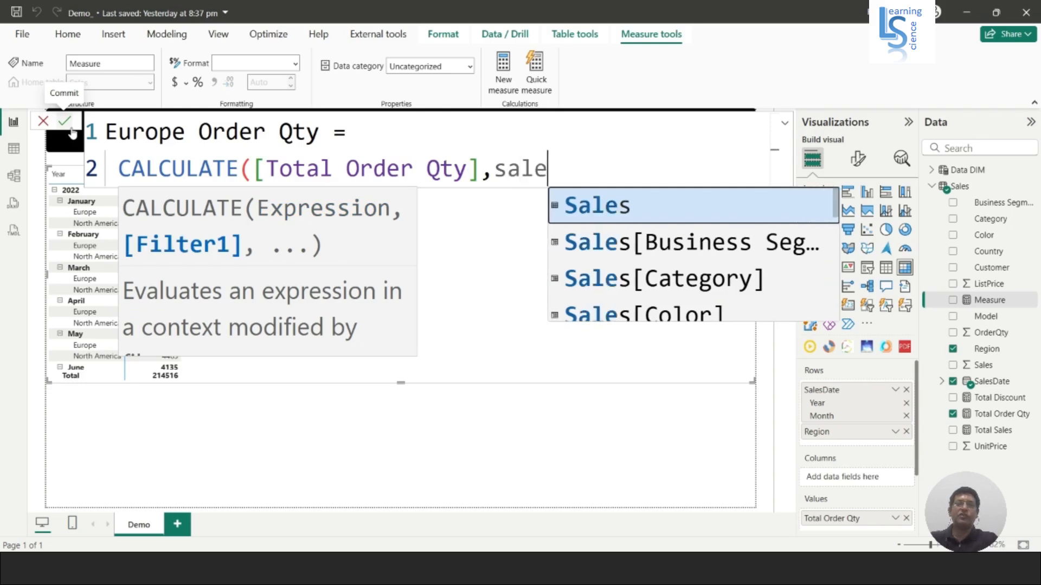
{"action": "key", "text": "Tab"}
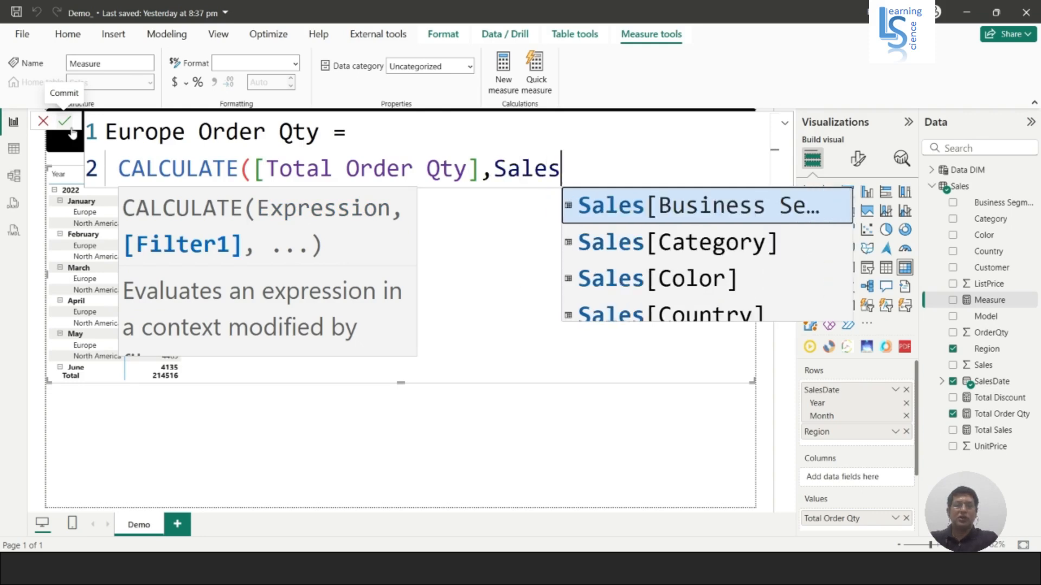
{"action": "type", "text": "[r"}
{"action": "key", "text": "Tab"}
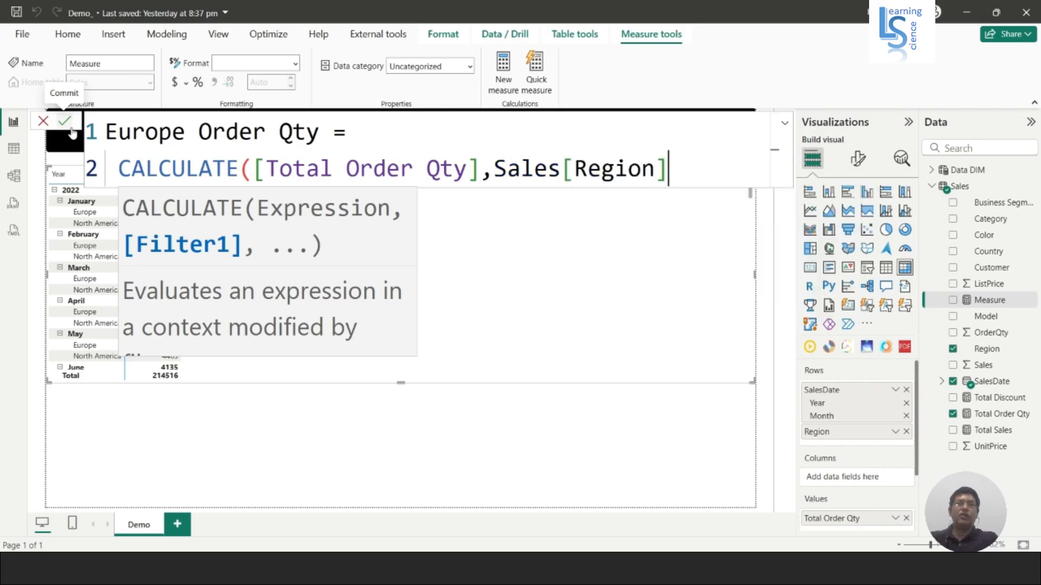
{"action": "type", "text": "= "}
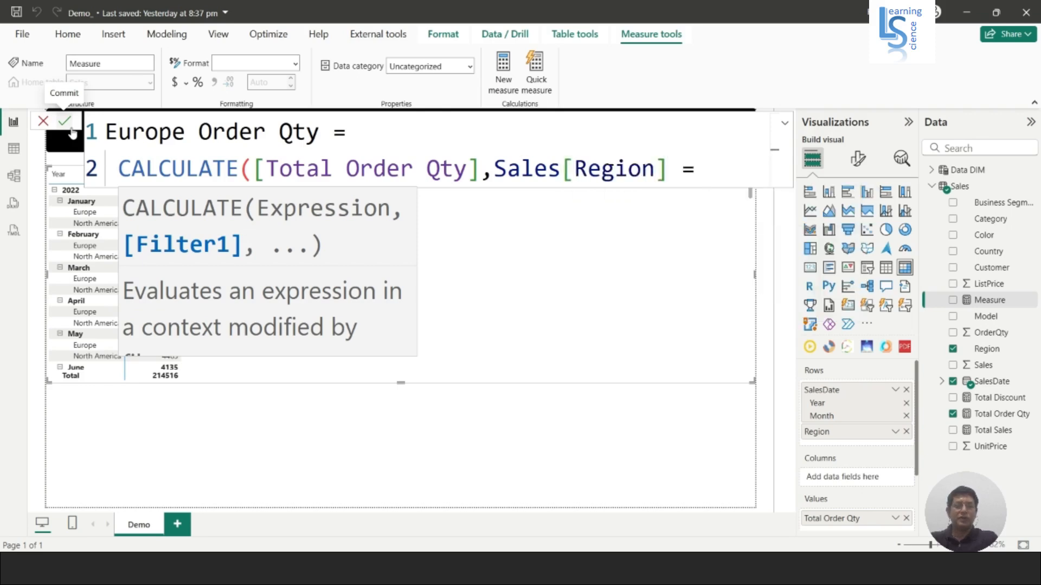
{"action": "type", "text": "\"E"}
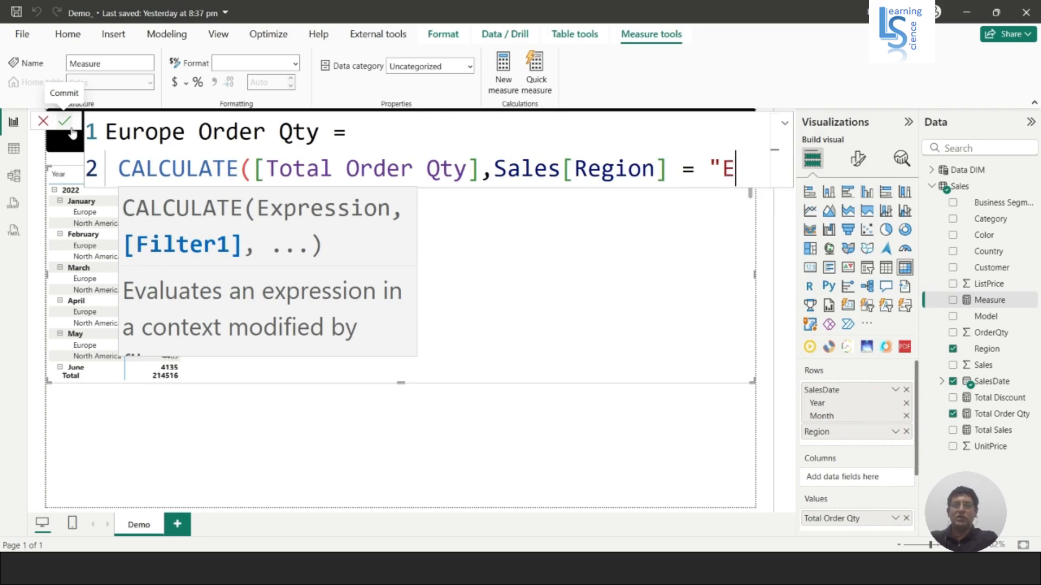
{"action": "type", "text": "ur"}
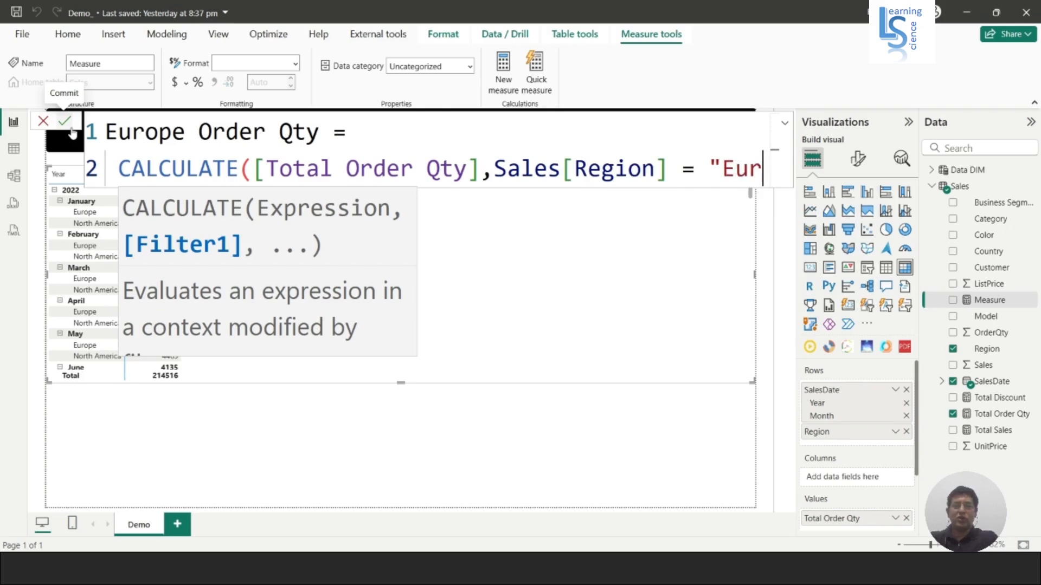
{"action": "type", "text": "o"}
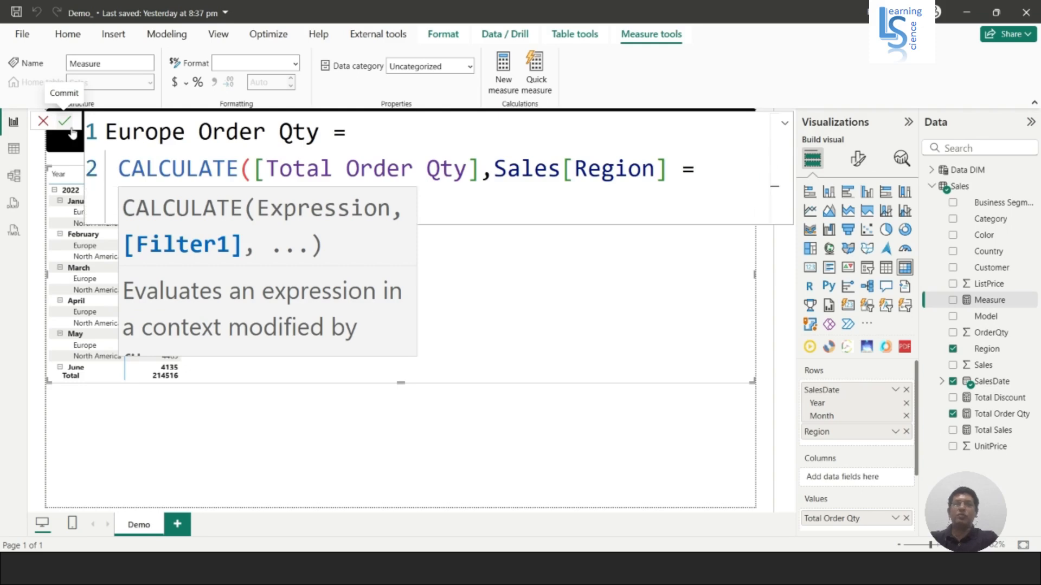
{"action": "key", "text": "Escape"}
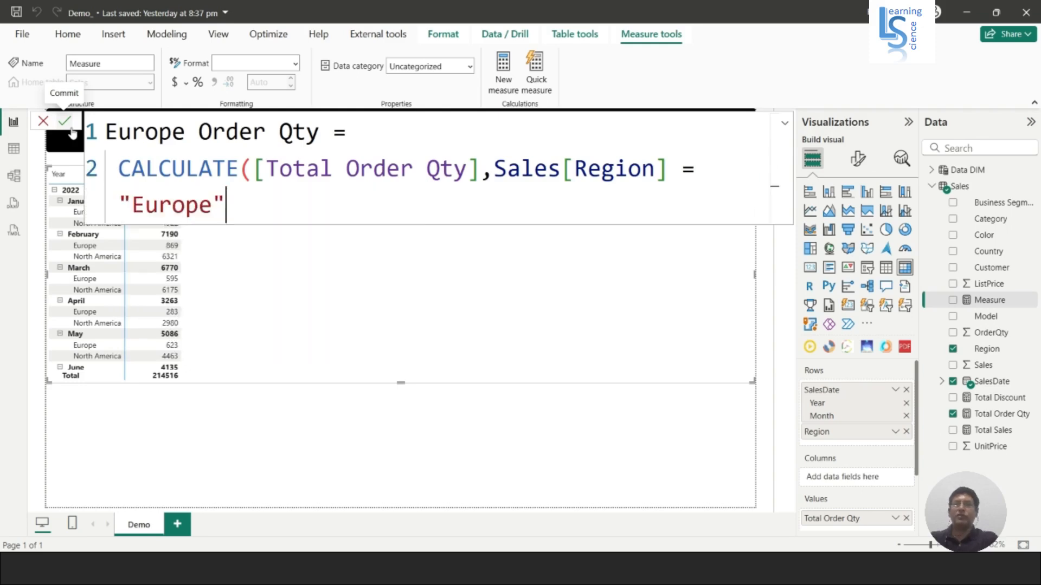
{"action": "type", "text": ")"}
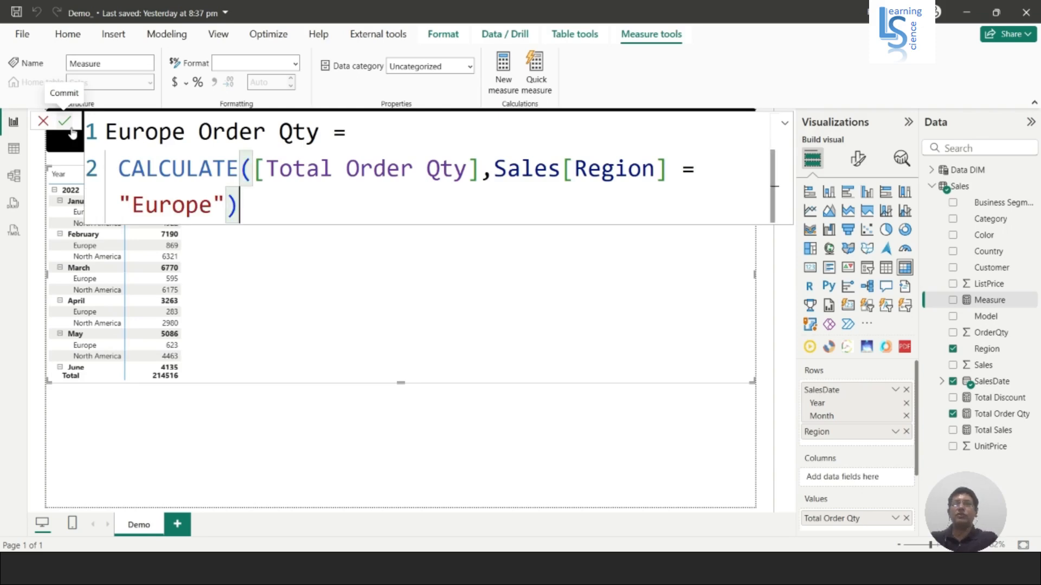
{"action": "left_click", "coordinate": [70, 128]}
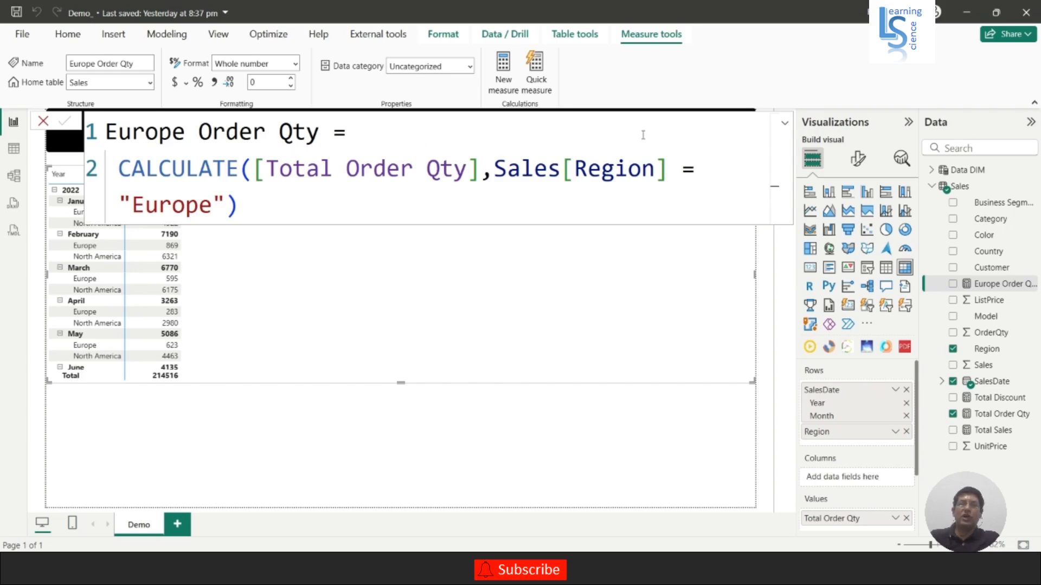
Step: Close the formula editor and add Europe Order Qty to the matrix values below Total Order Qty
{"action": "key", "text": "Escape"}
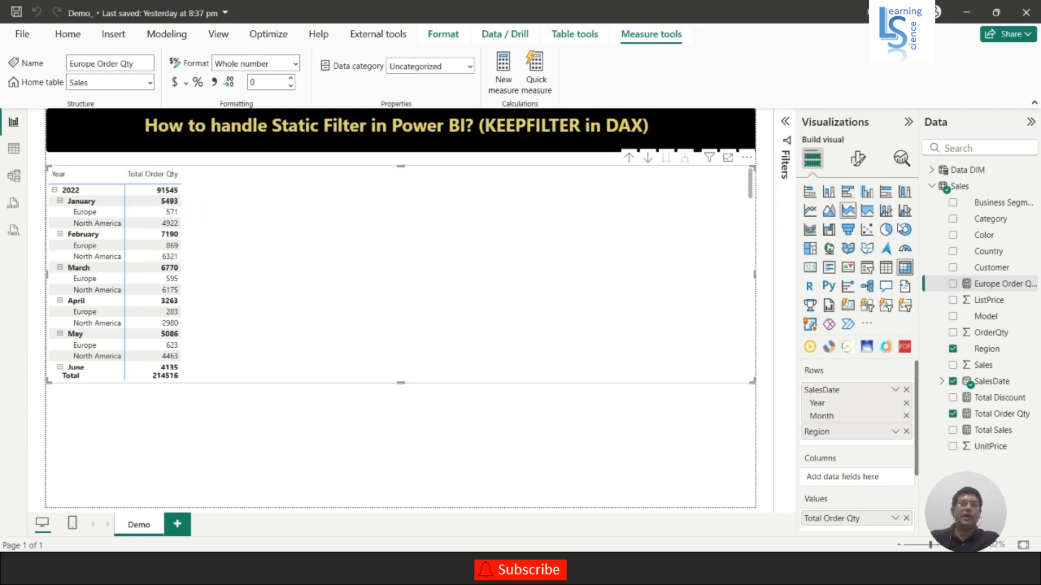
{"action": "left_click_drag", "start_coordinate": [1003, 284], "coordinate": [872, 524]}
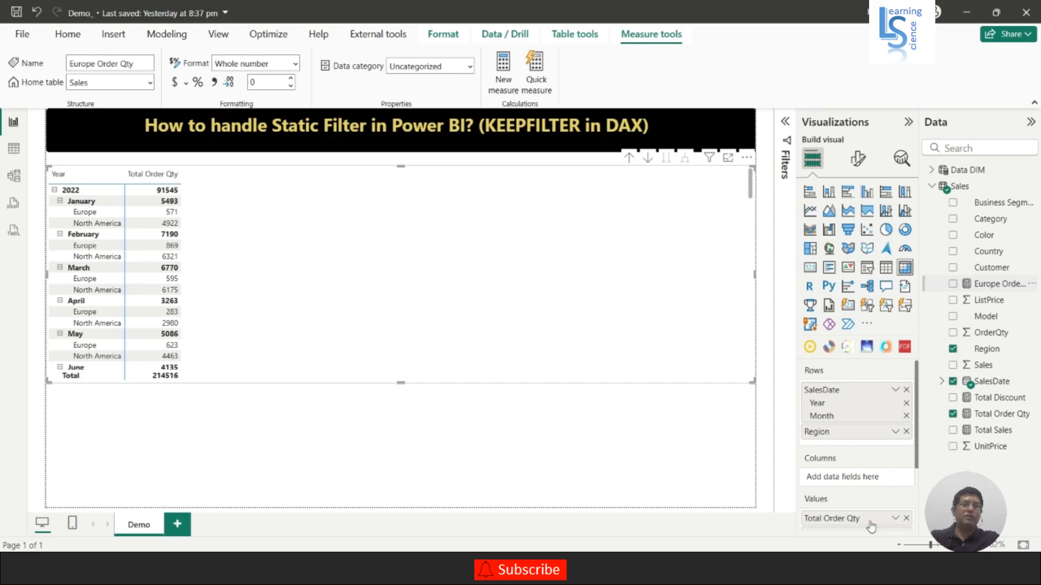
{"action": "scroll", "coordinate": [868, 466], "scroll_direction": "down", "scroll_amount": 2}
{"action": "scroll", "coordinate": [868, 466], "scroll_direction": "down", "scroll_amount": 1}
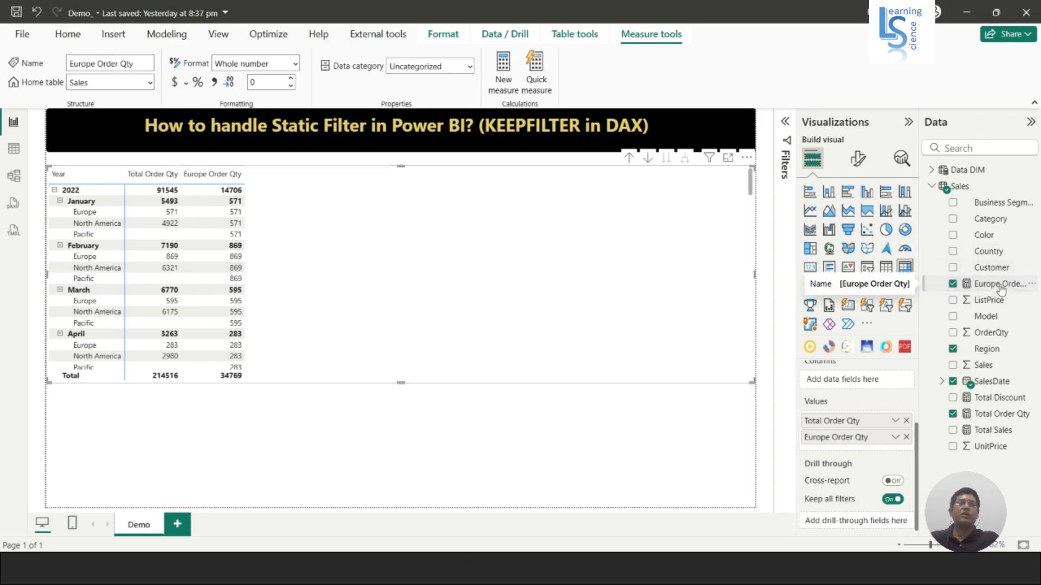
Step: Wrap the Sales[Region] = "Europe" filter of the Europe Order Qty measure in KEEPFILTERS, commit it and close the formula editor
{"action": "left_click", "coordinate": [982, 305]}
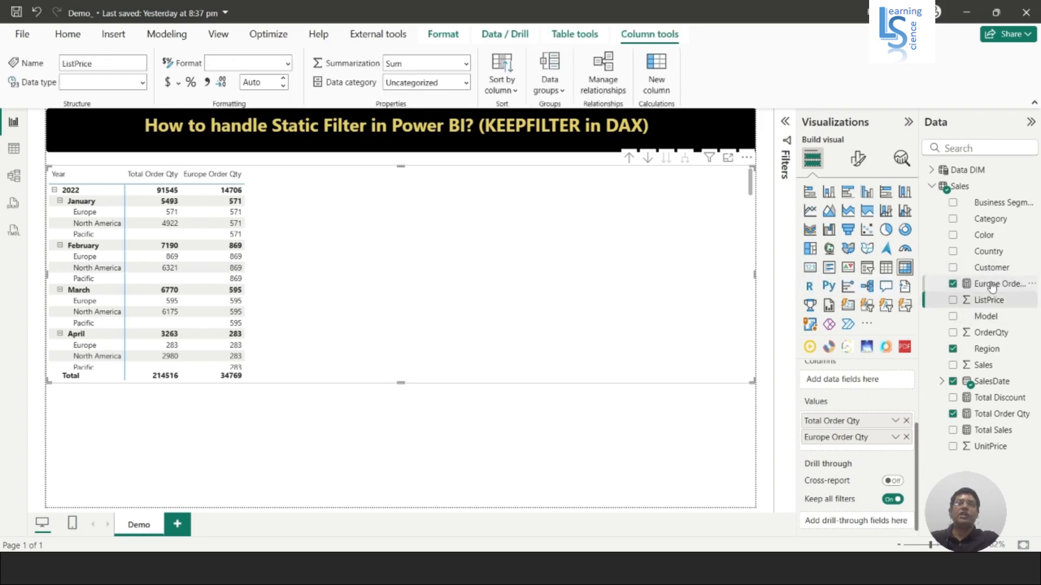
{"action": "left_click", "coordinate": [991, 285]}
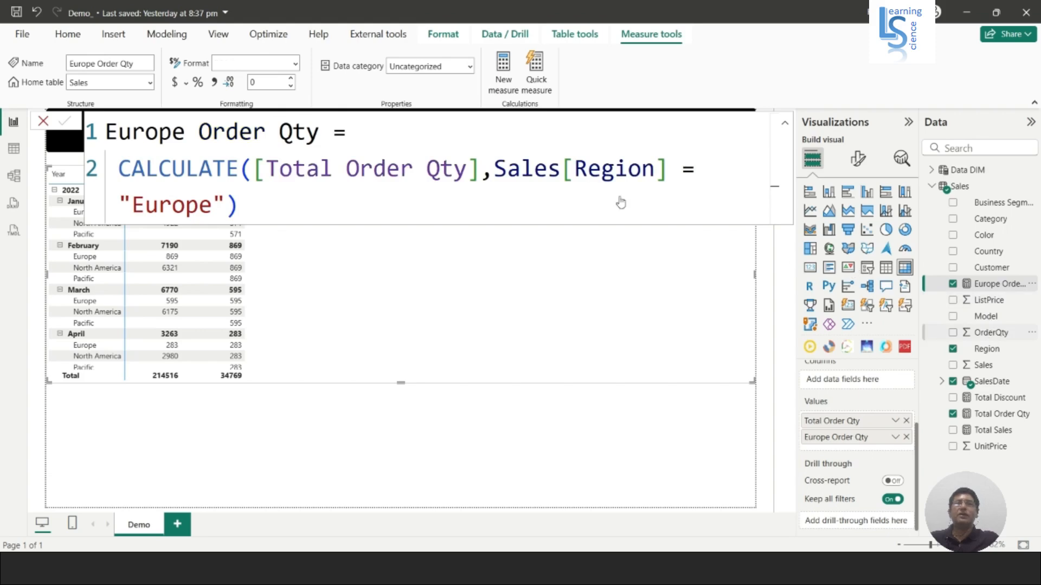
{"action": "left_click", "coordinate": [494, 165]}
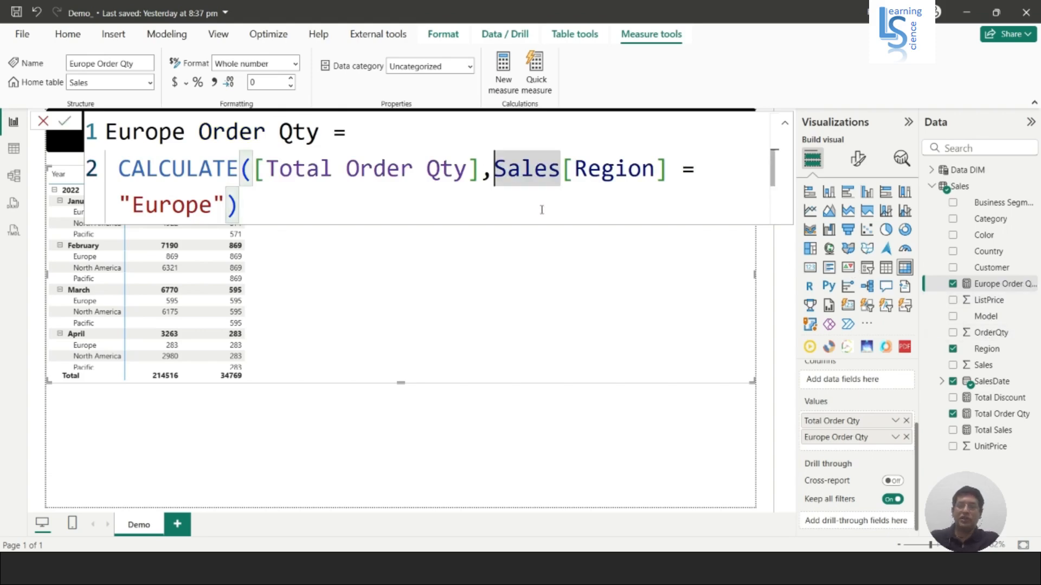
{"action": "type", "text": "K"}
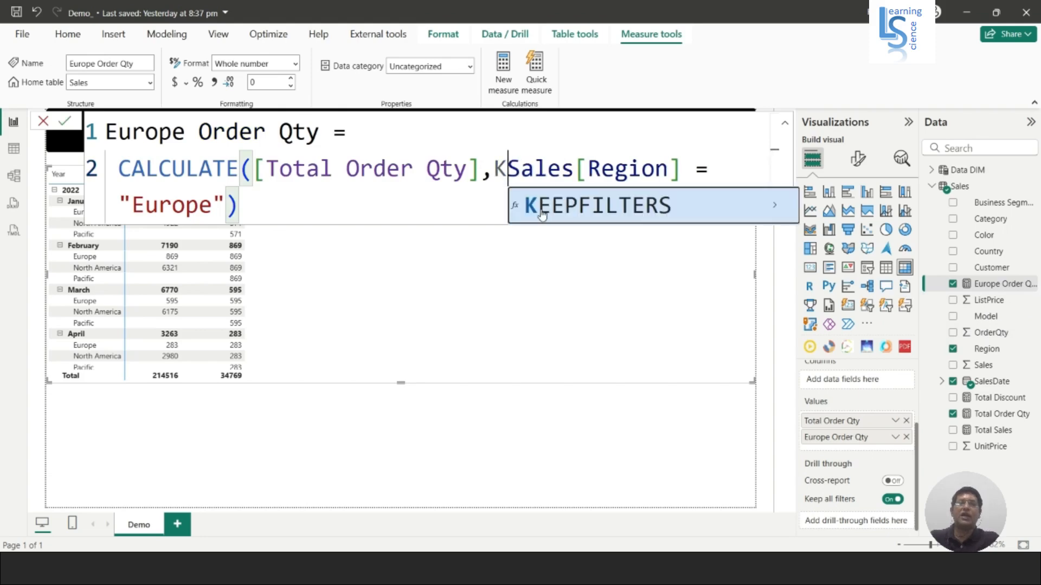
{"action": "key", "text": "Tab"}
{"action": "left_click", "coordinate": [403, 200]}
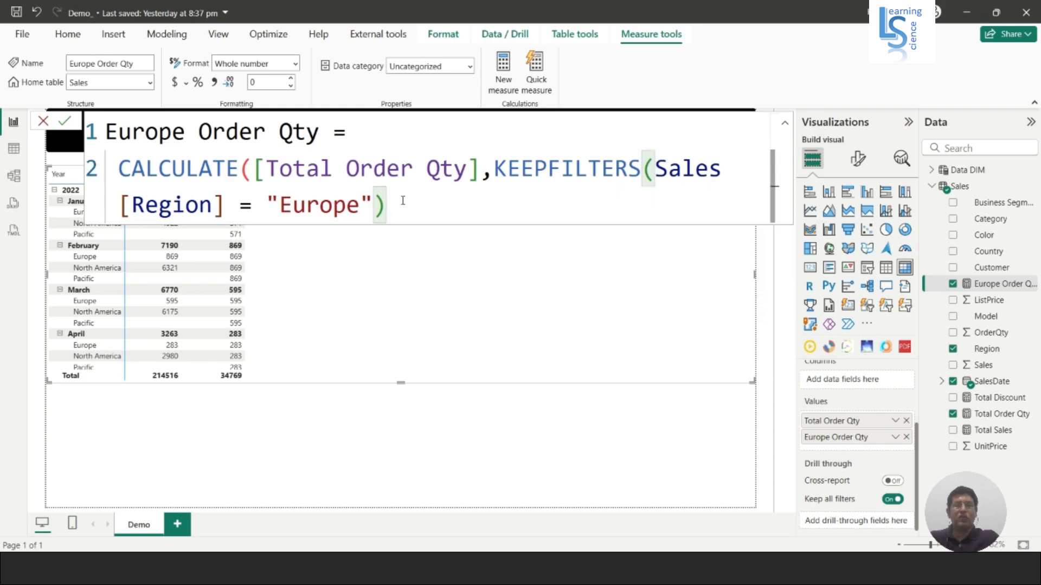
{"action": "type", "text": ")"}
{"action": "key", "text": "Return"}
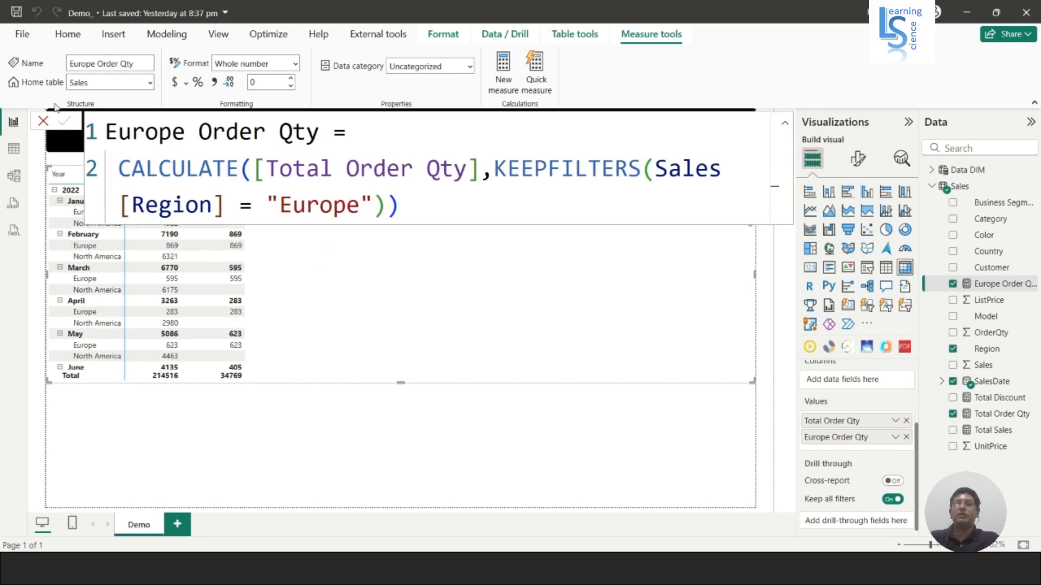
{"action": "left_click", "coordinate": [784, 123]}
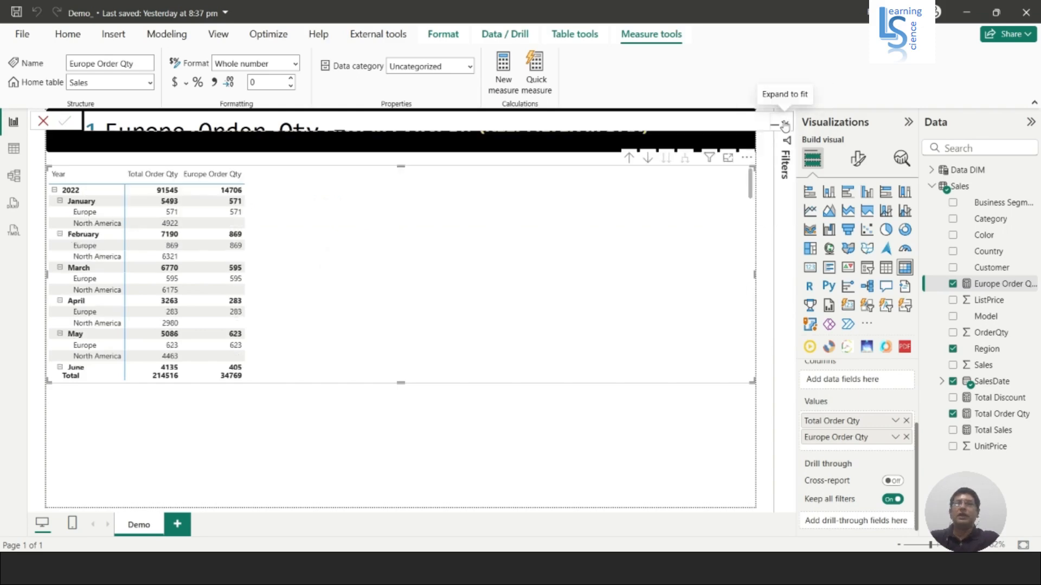
{"action": "left_click", "coordinate": [603, 121]}
{"action": "key", "text": "Escape"}
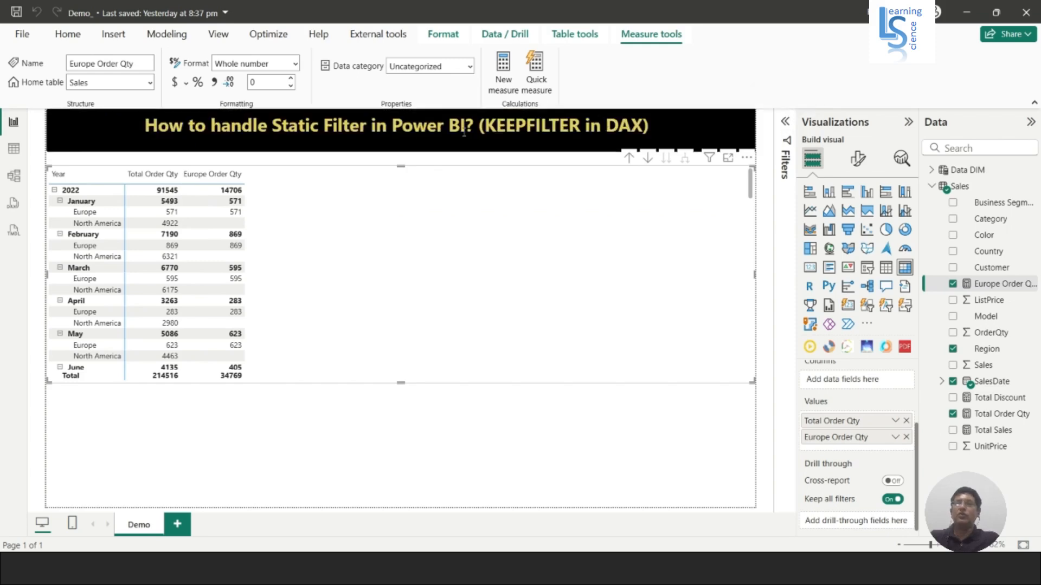